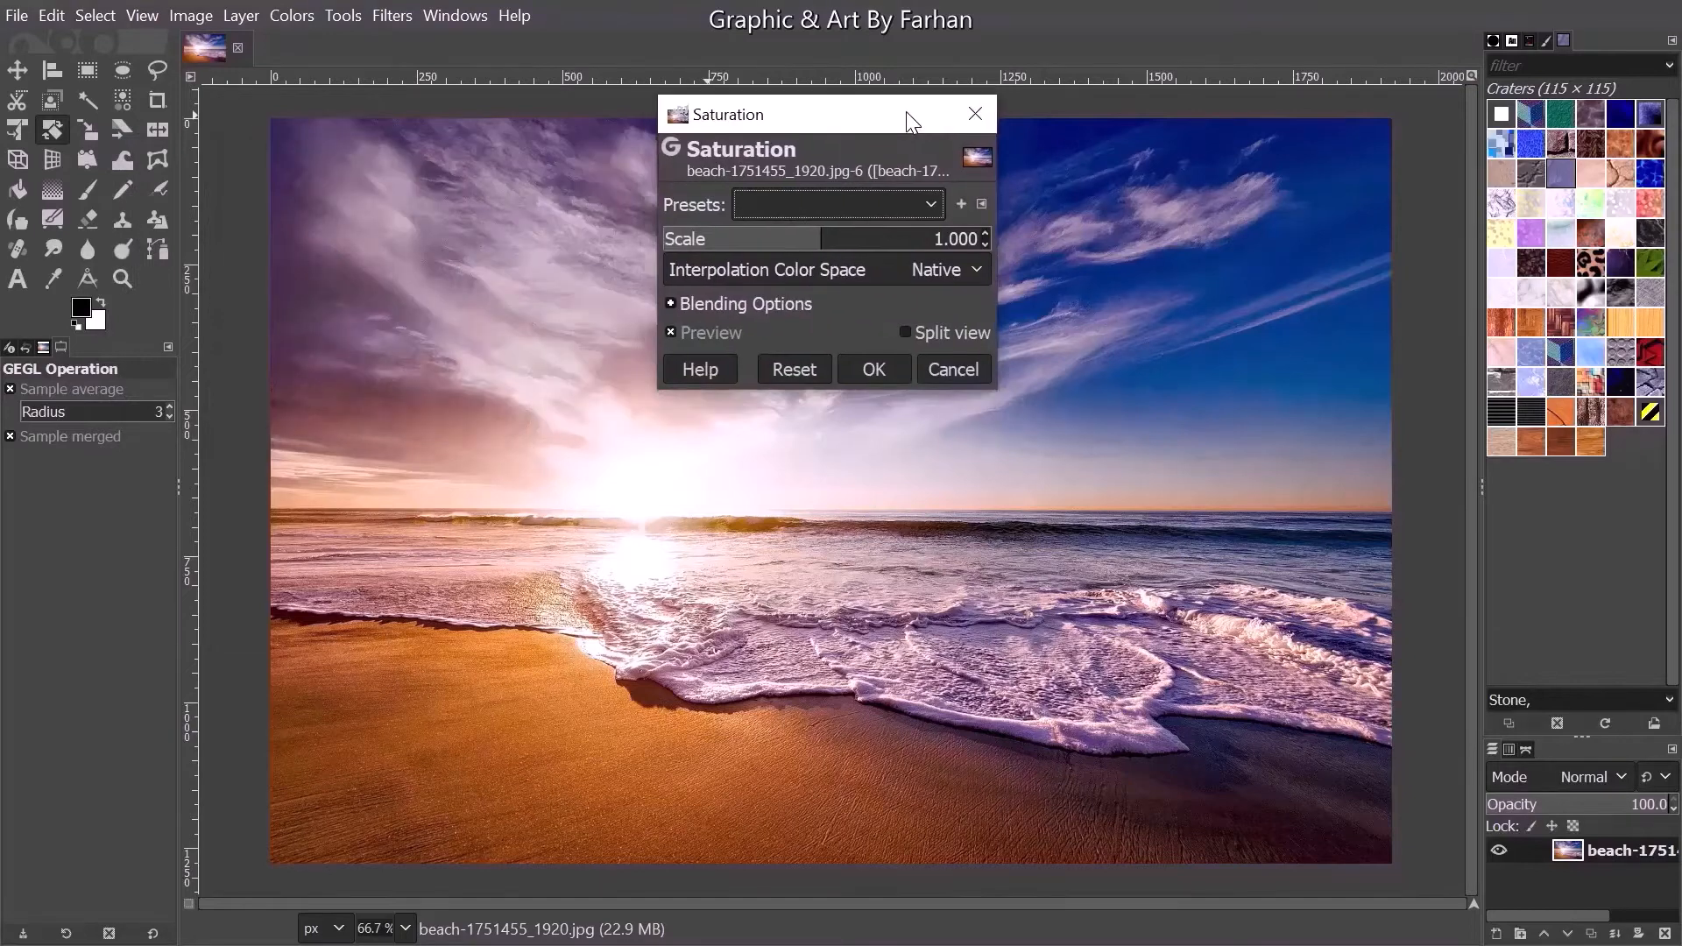
pyautogui.click(974, 114)
pyautogui.click(280, 15)
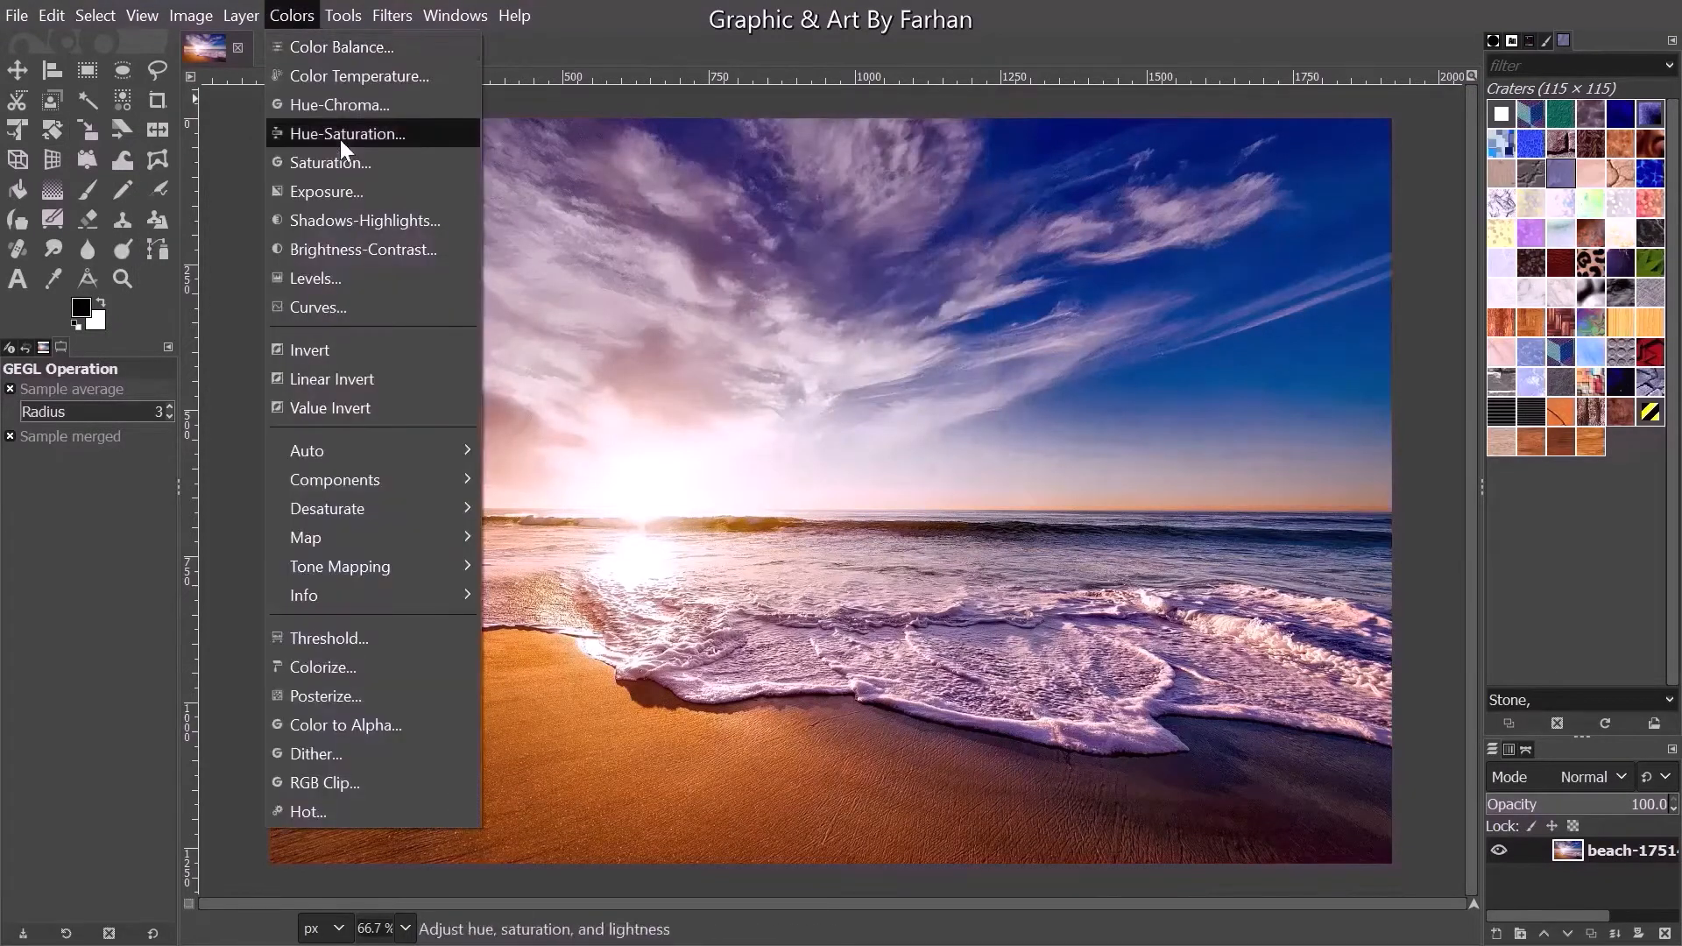
pyautogui.click(342, 133)
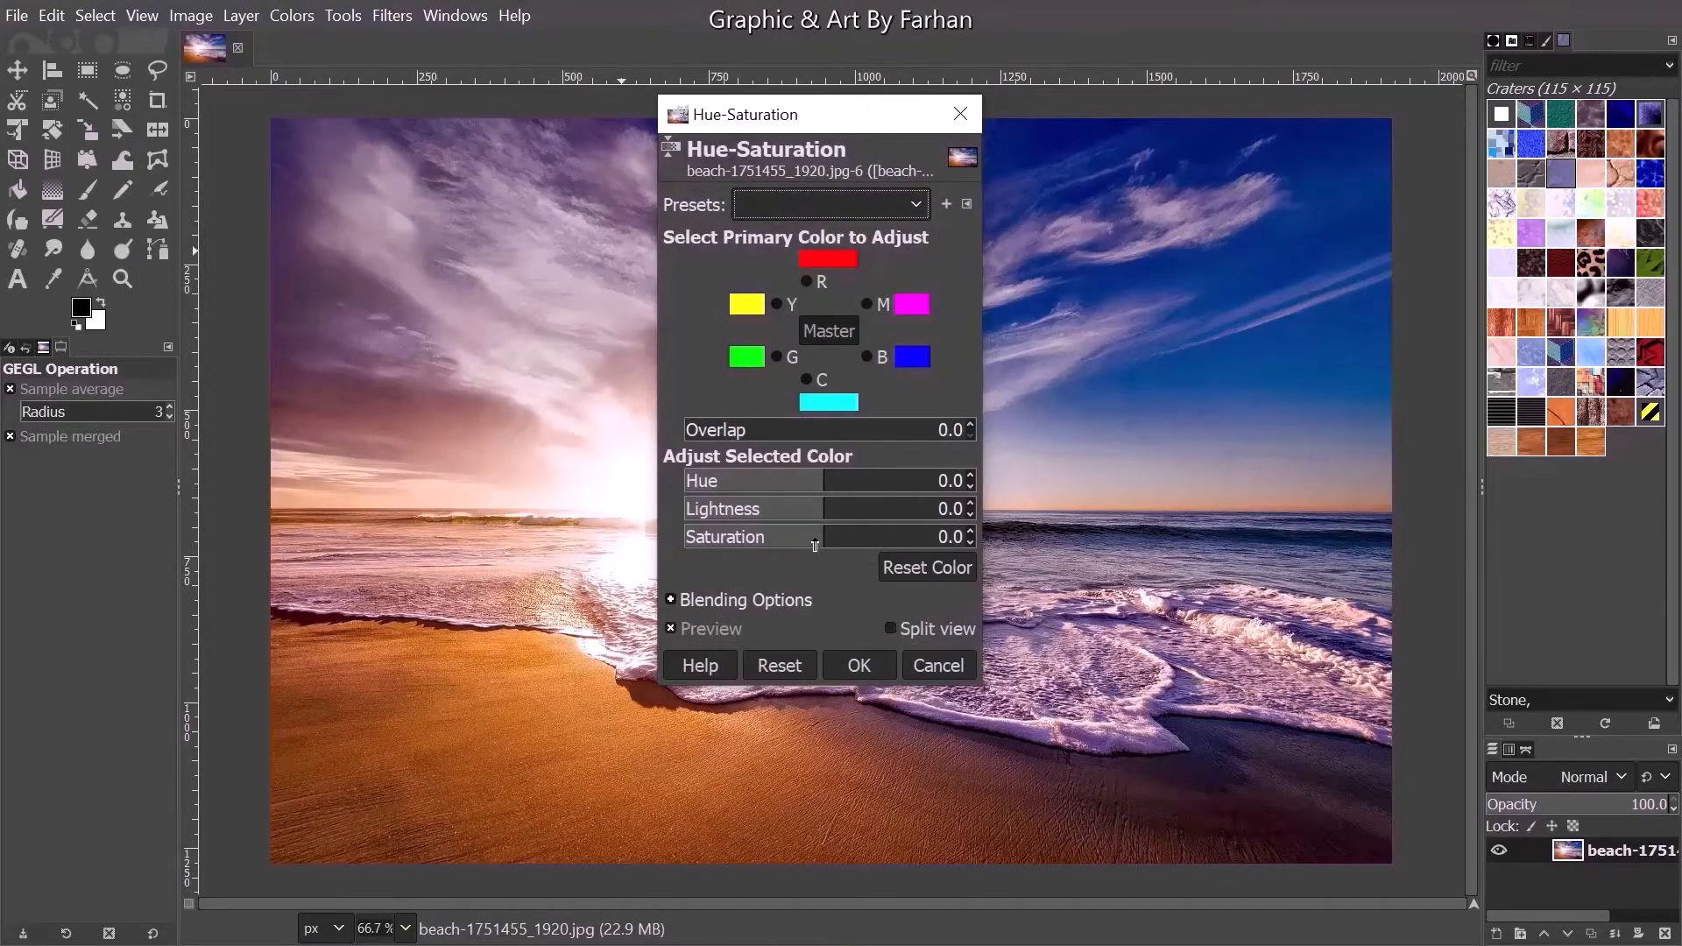
pyautogui.moveTo(833, 549)
pyautogui.mouseDown()
pyautogui.moveTo(848, 551)
pyautogui.moveTo(831, 553)
pyautogui.mouseUp()
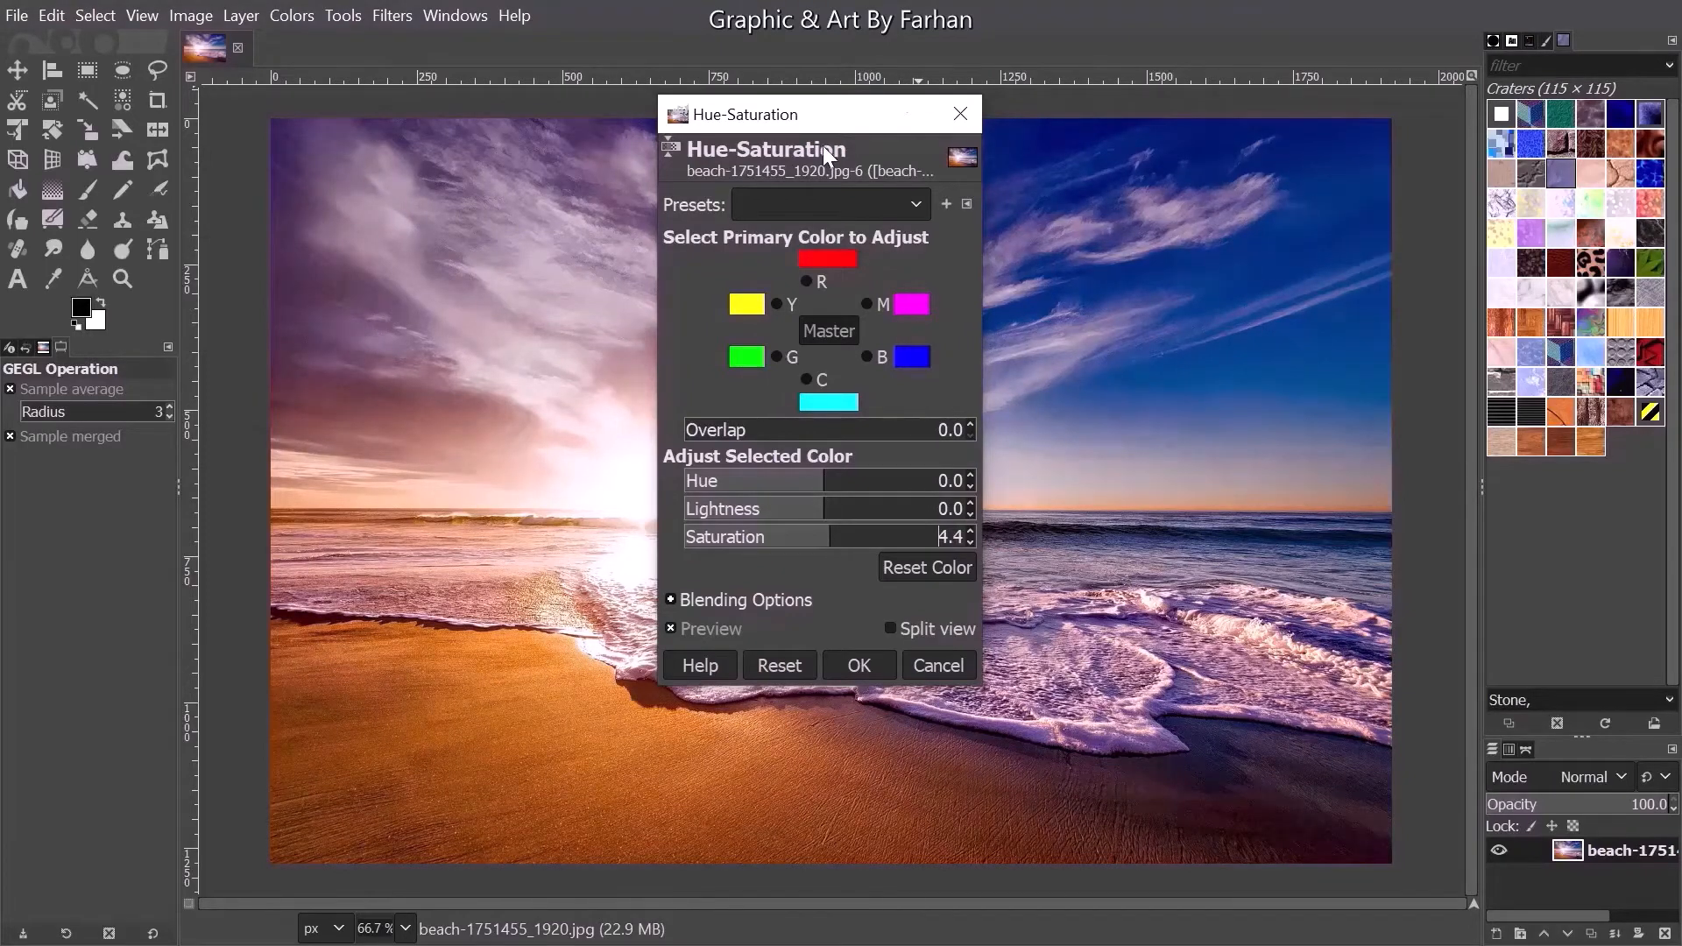
pyautogui.click(942, 669)
# - Desaturate the beach photo by applying the Saturation adjustment with a scale of 0.000
pyautogui.click(316, 13)
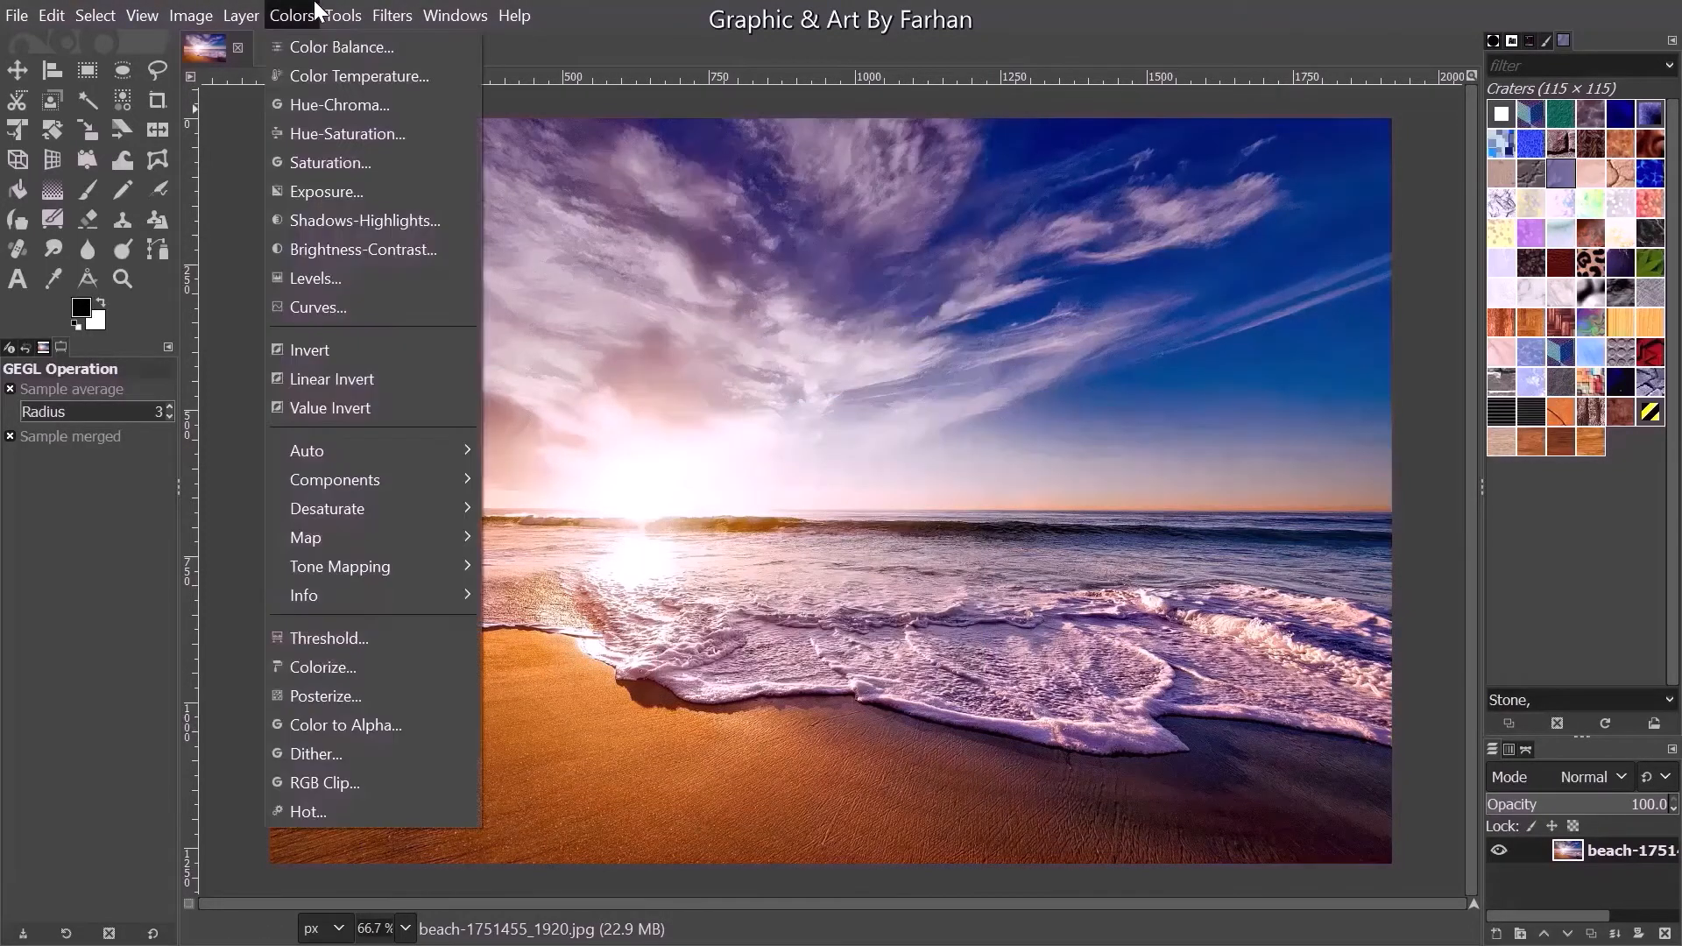
pyautogui.click(334, 165)
pyautogui.moveTo(821, 249); pyautogui.dragTo(2, 329)
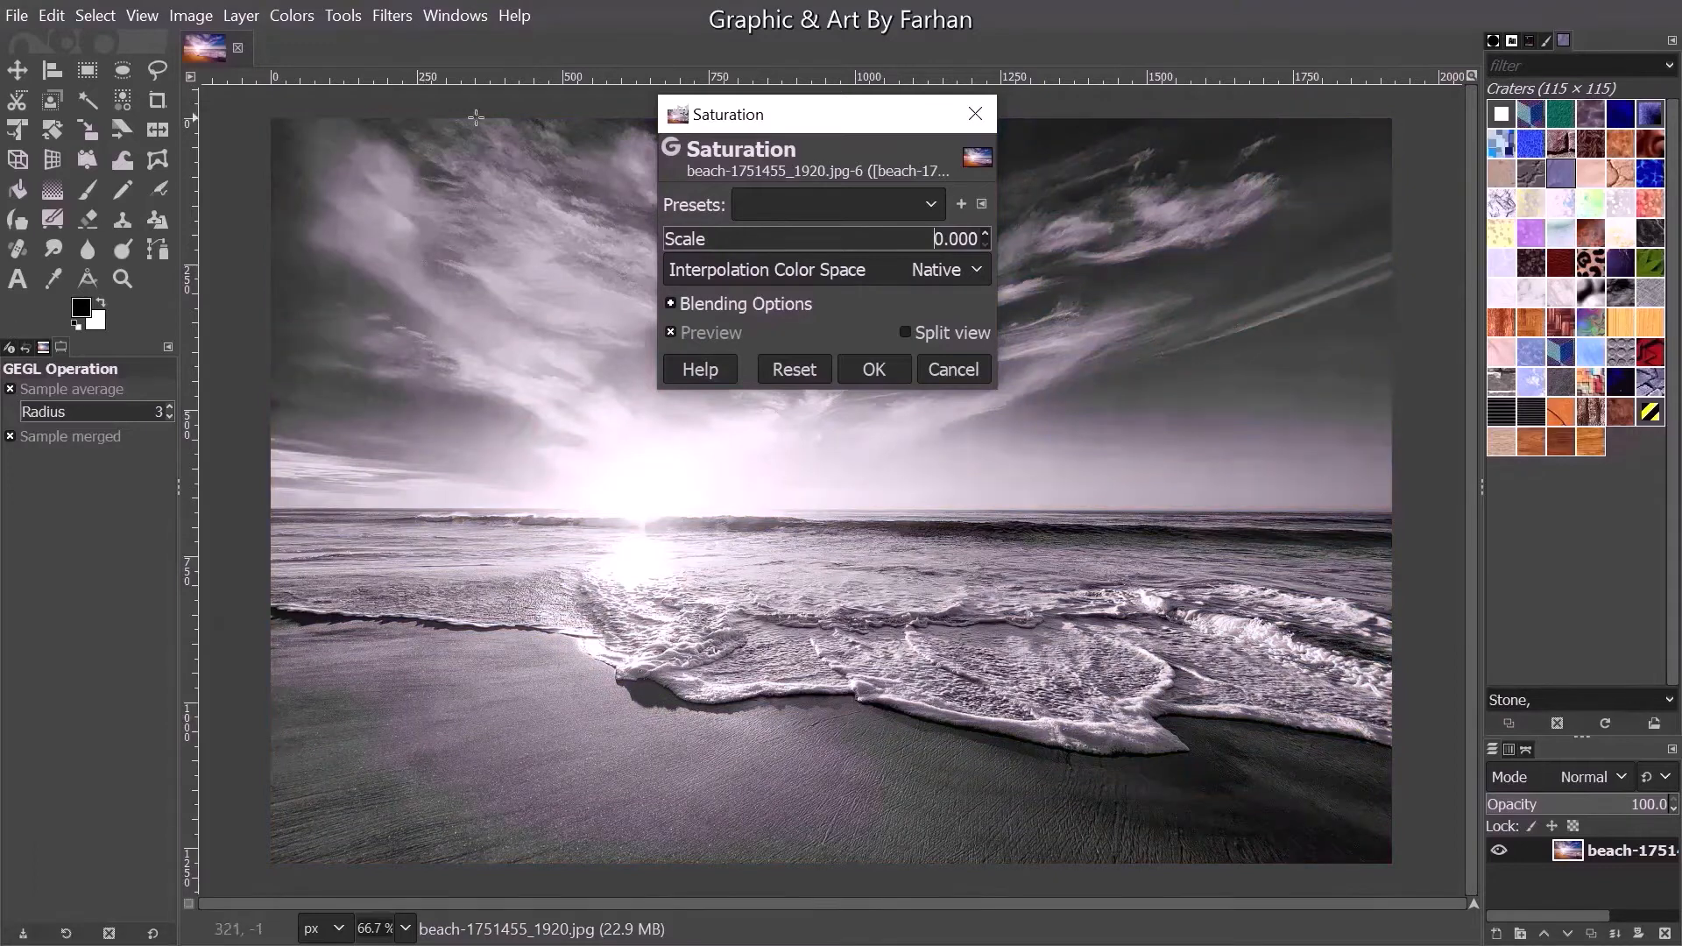
pyautogui.moveTo(890, 116); pyautogui.dragTo(1161, 140)
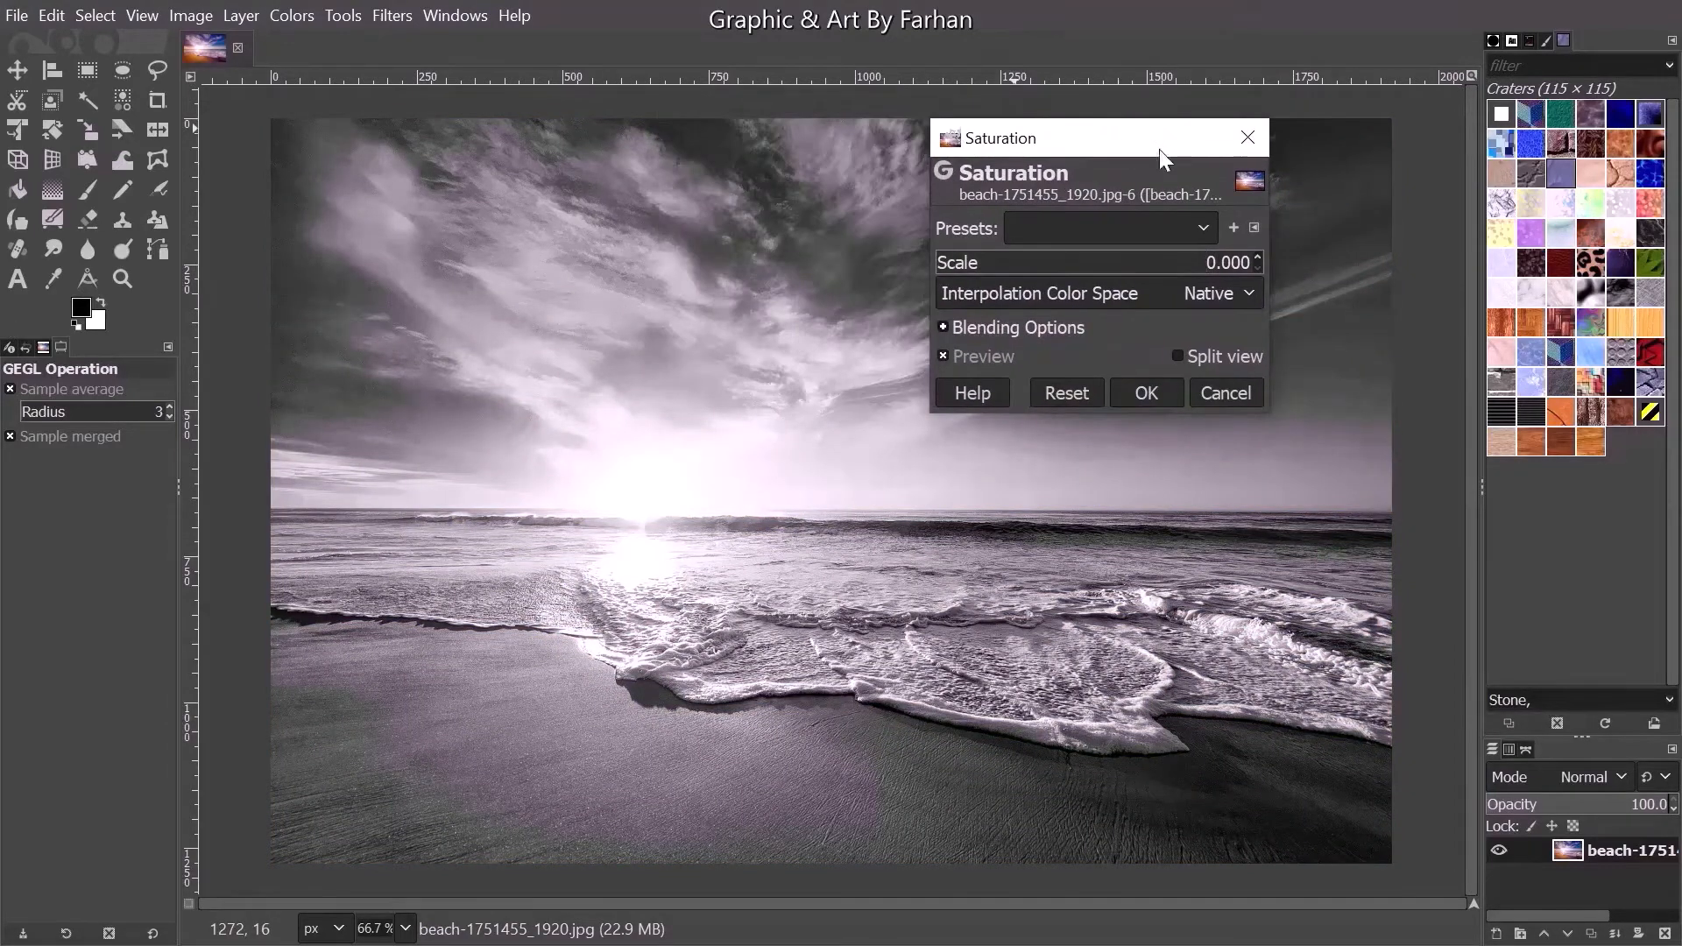
pyautogui.click(1163, 393)
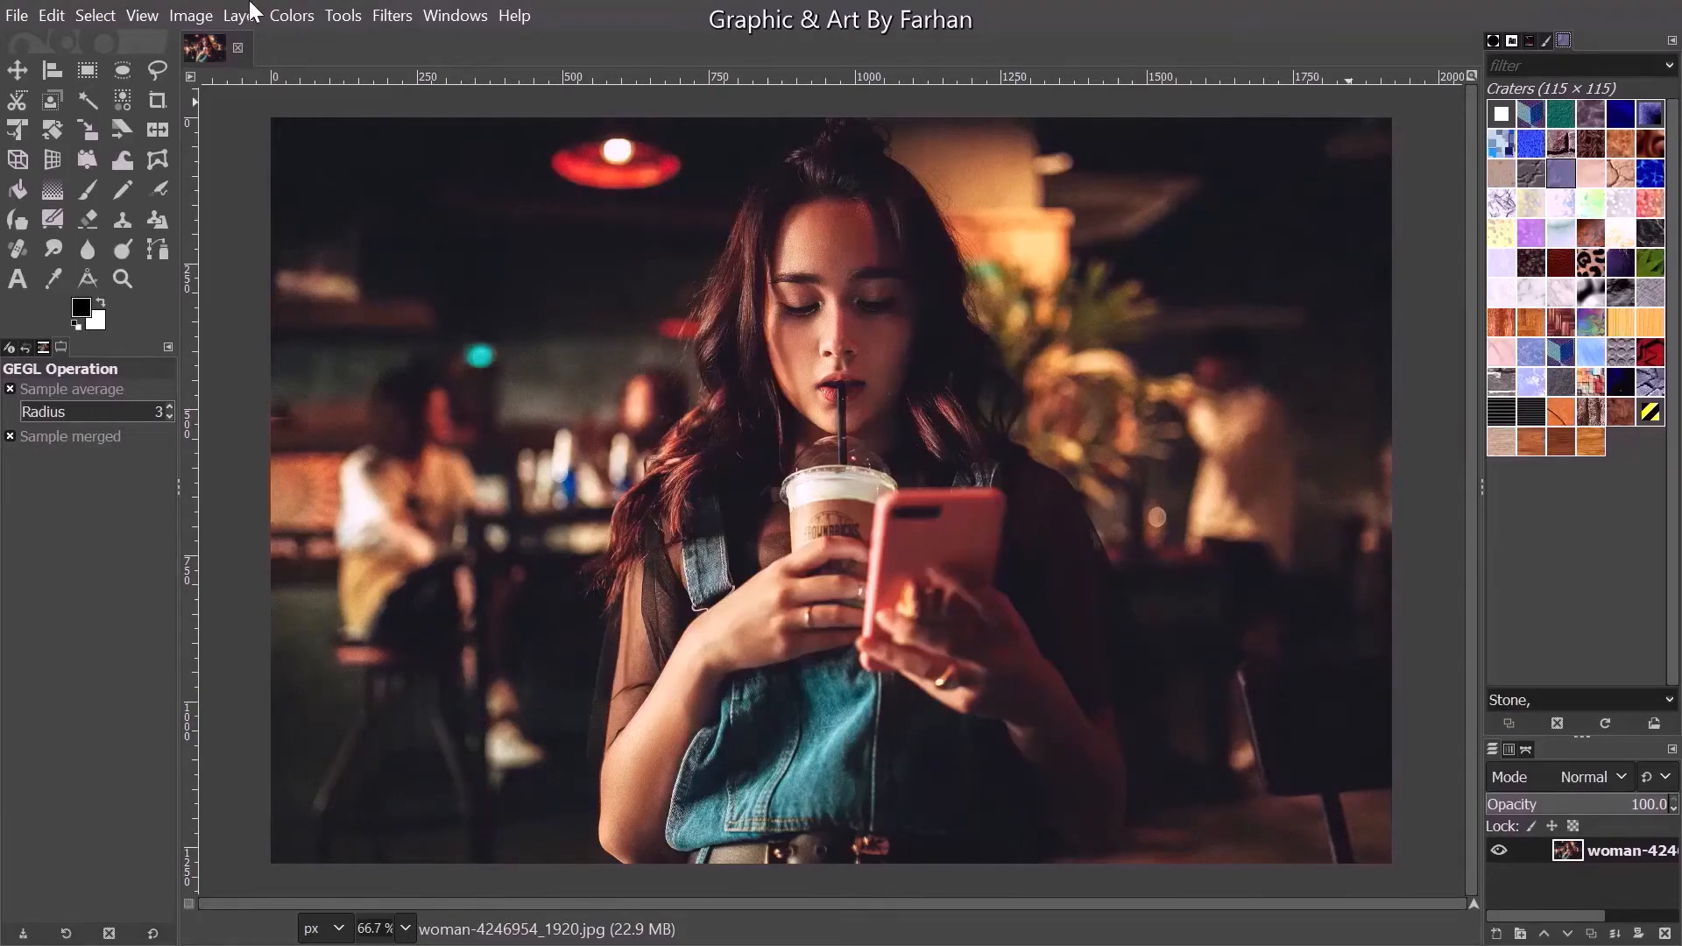
# - Convert the photo of the woman with the drink to grayscale image mode
pyautogui.click(171, 13)
pyautogui.moveTo(218, 88)
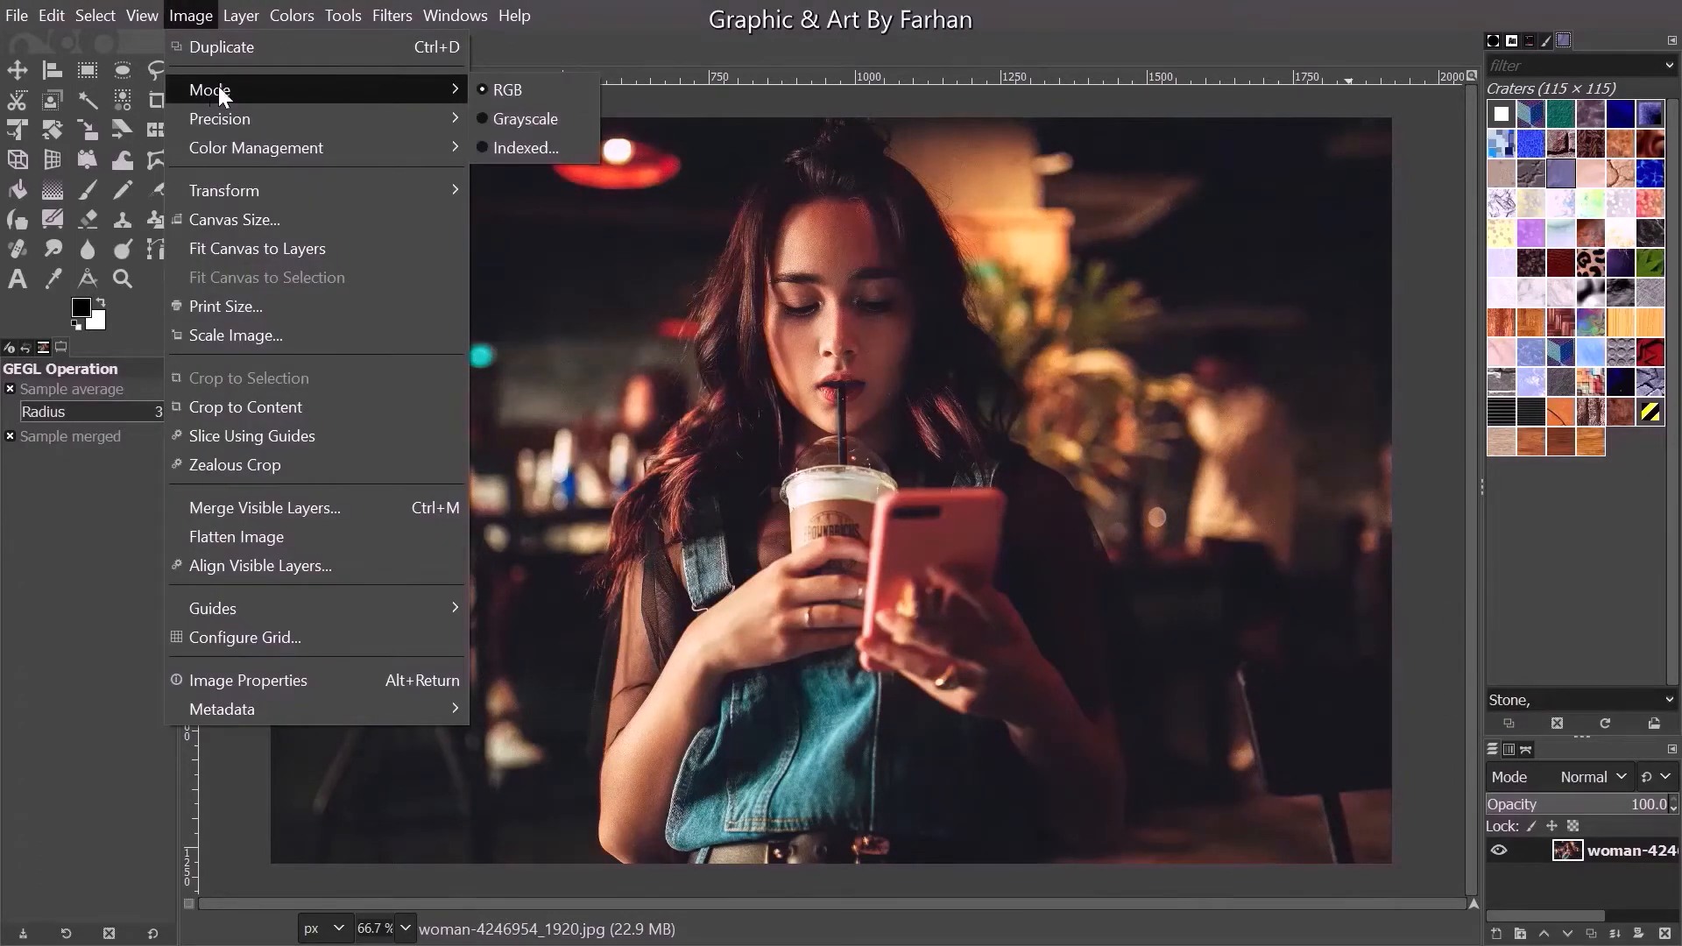
pyautogui.click(524, 118)
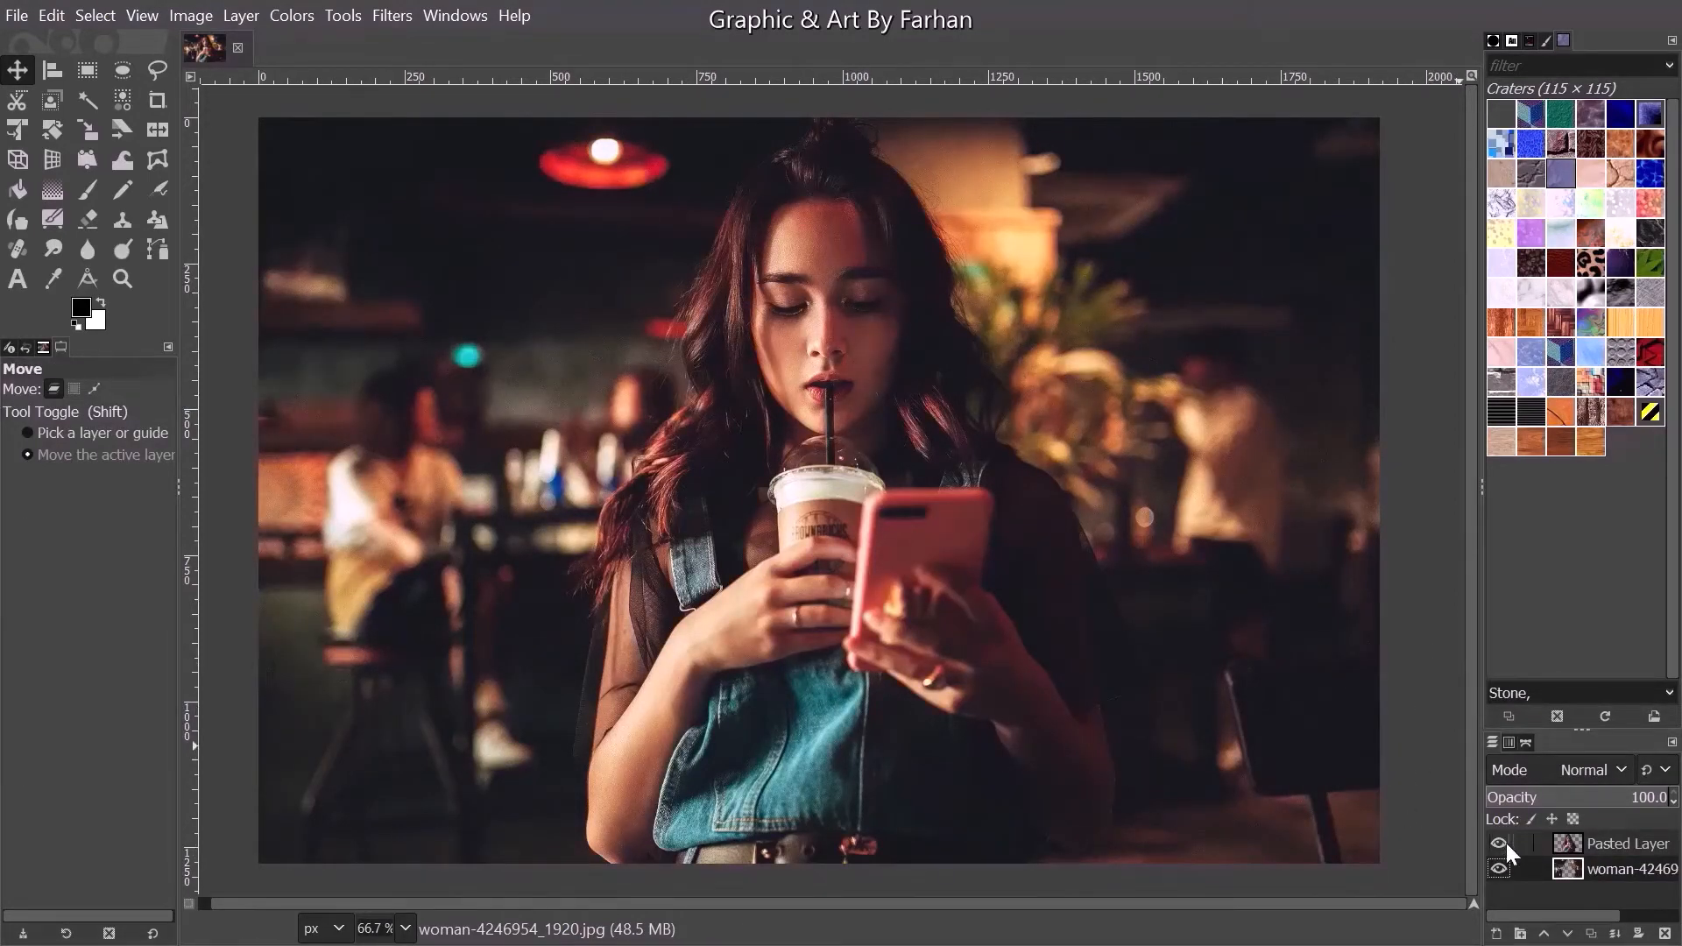
# - Hide the original photo layer to examine the cut-out on the pasted layer, and show it again
pyautogui.click(1500, 868)
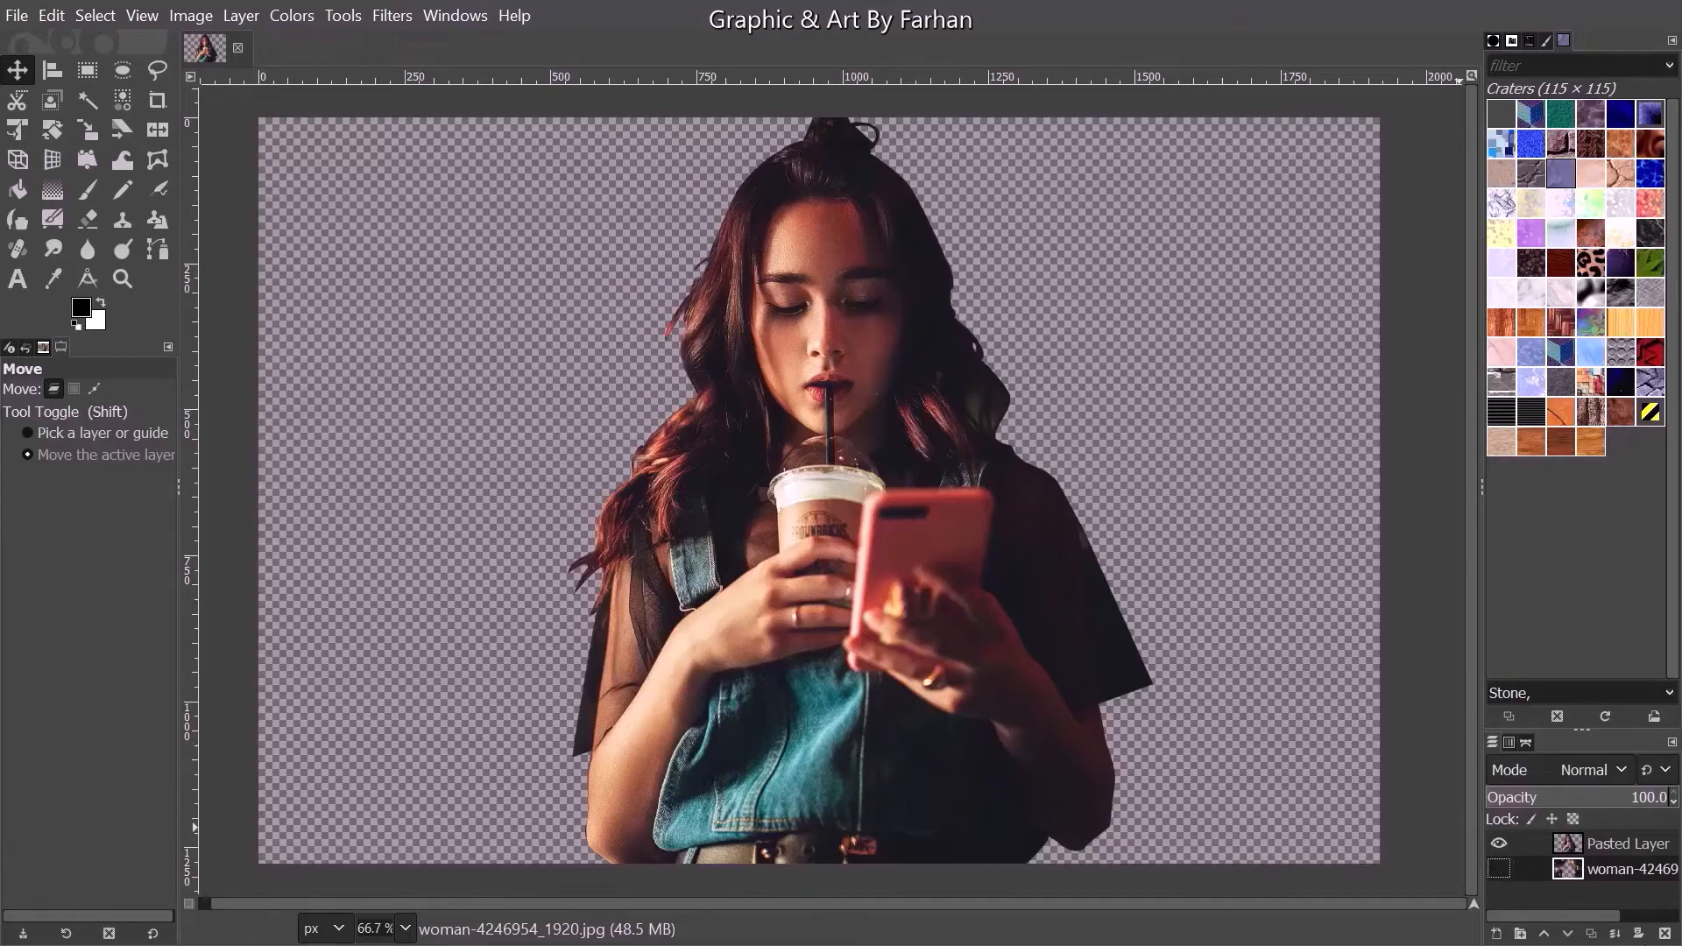
pyautogui.click(1499, 869)
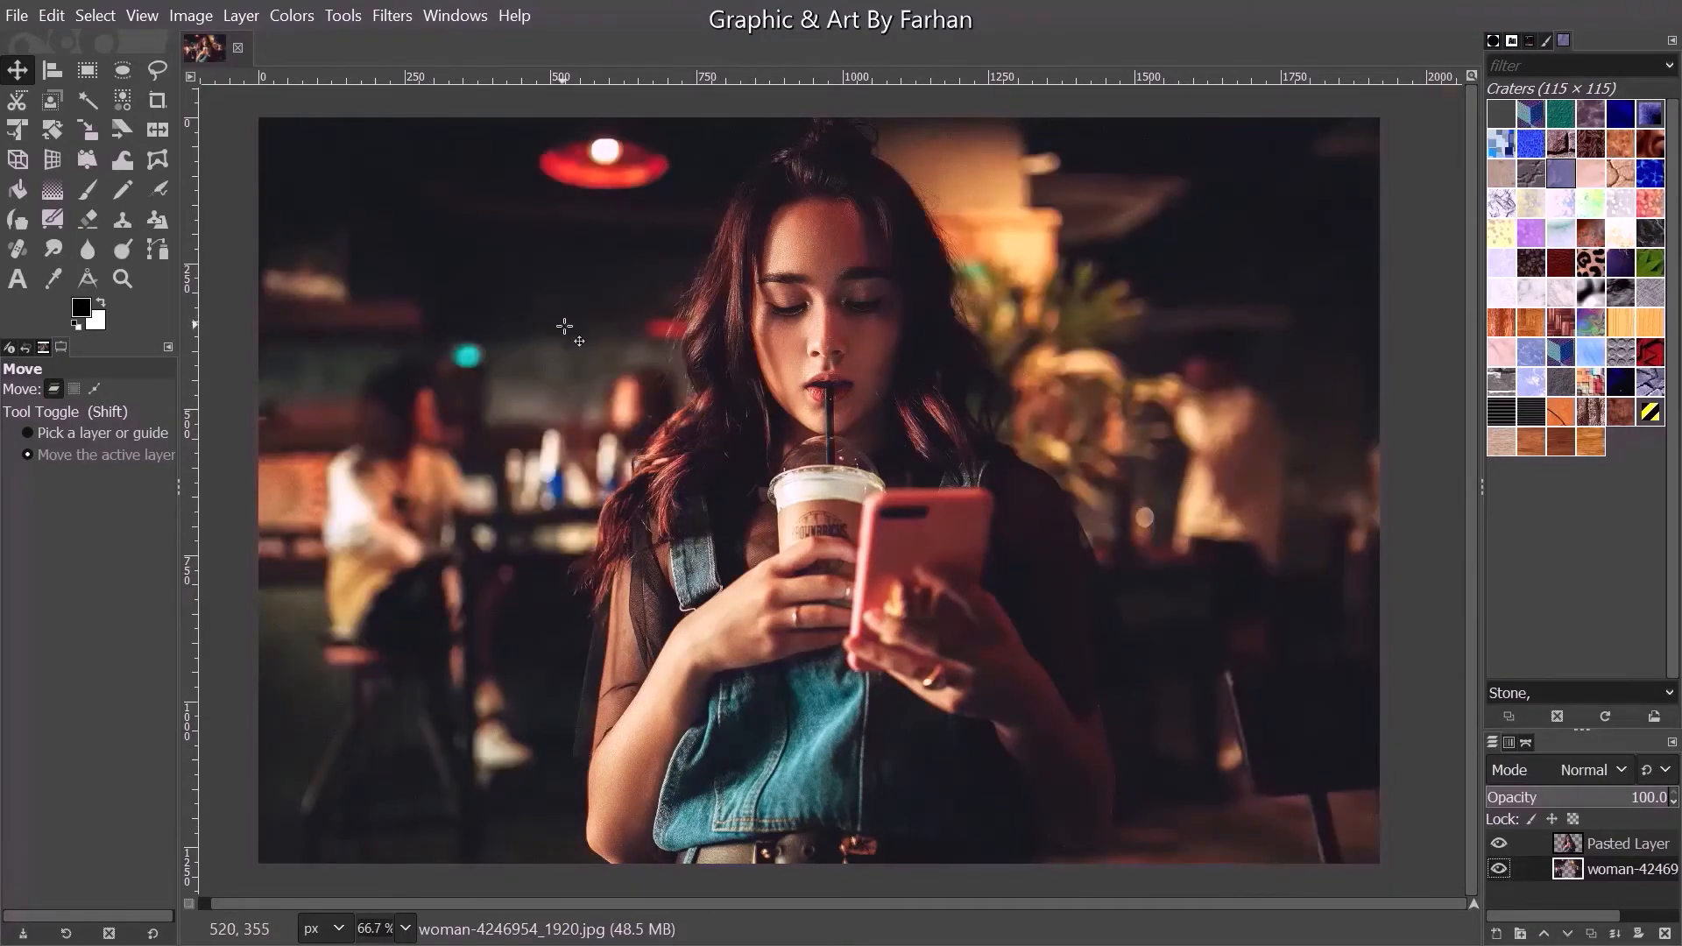
pyautogui.scroll(3, 565, 327)
pyautogui.scroll(-3, 657, 342)
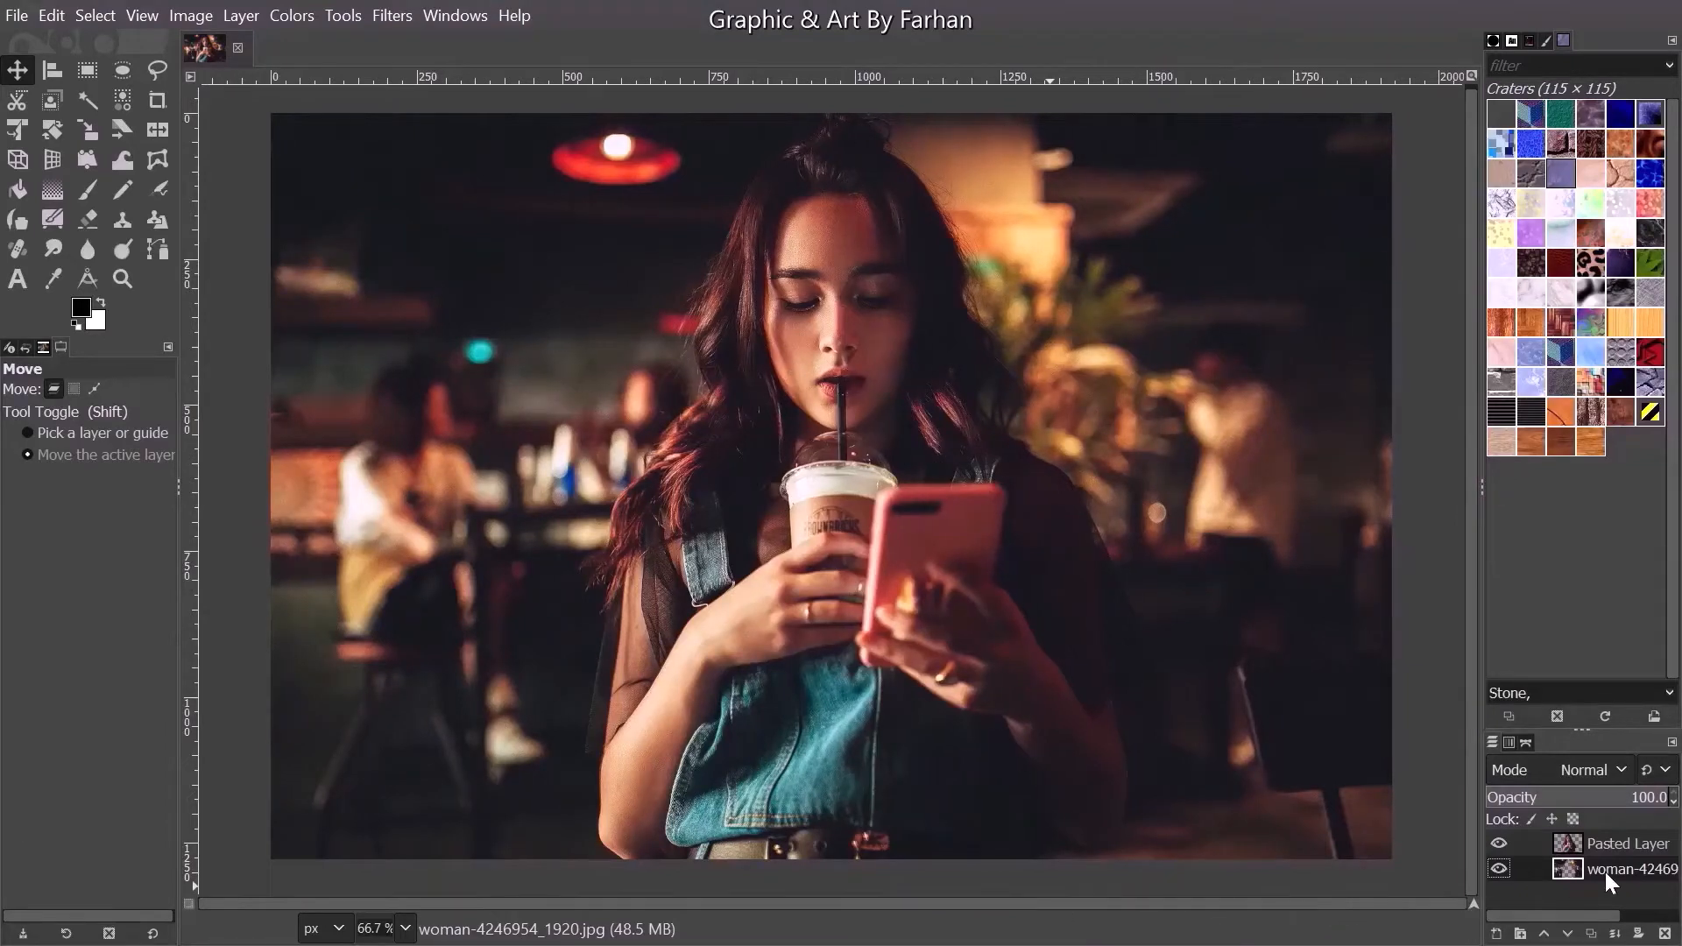
# - Convert the image to grayscale mode with the pasted layer active, and check the cut-out by toggling the background layer's visibility
pyautogui.click(1591, 845)
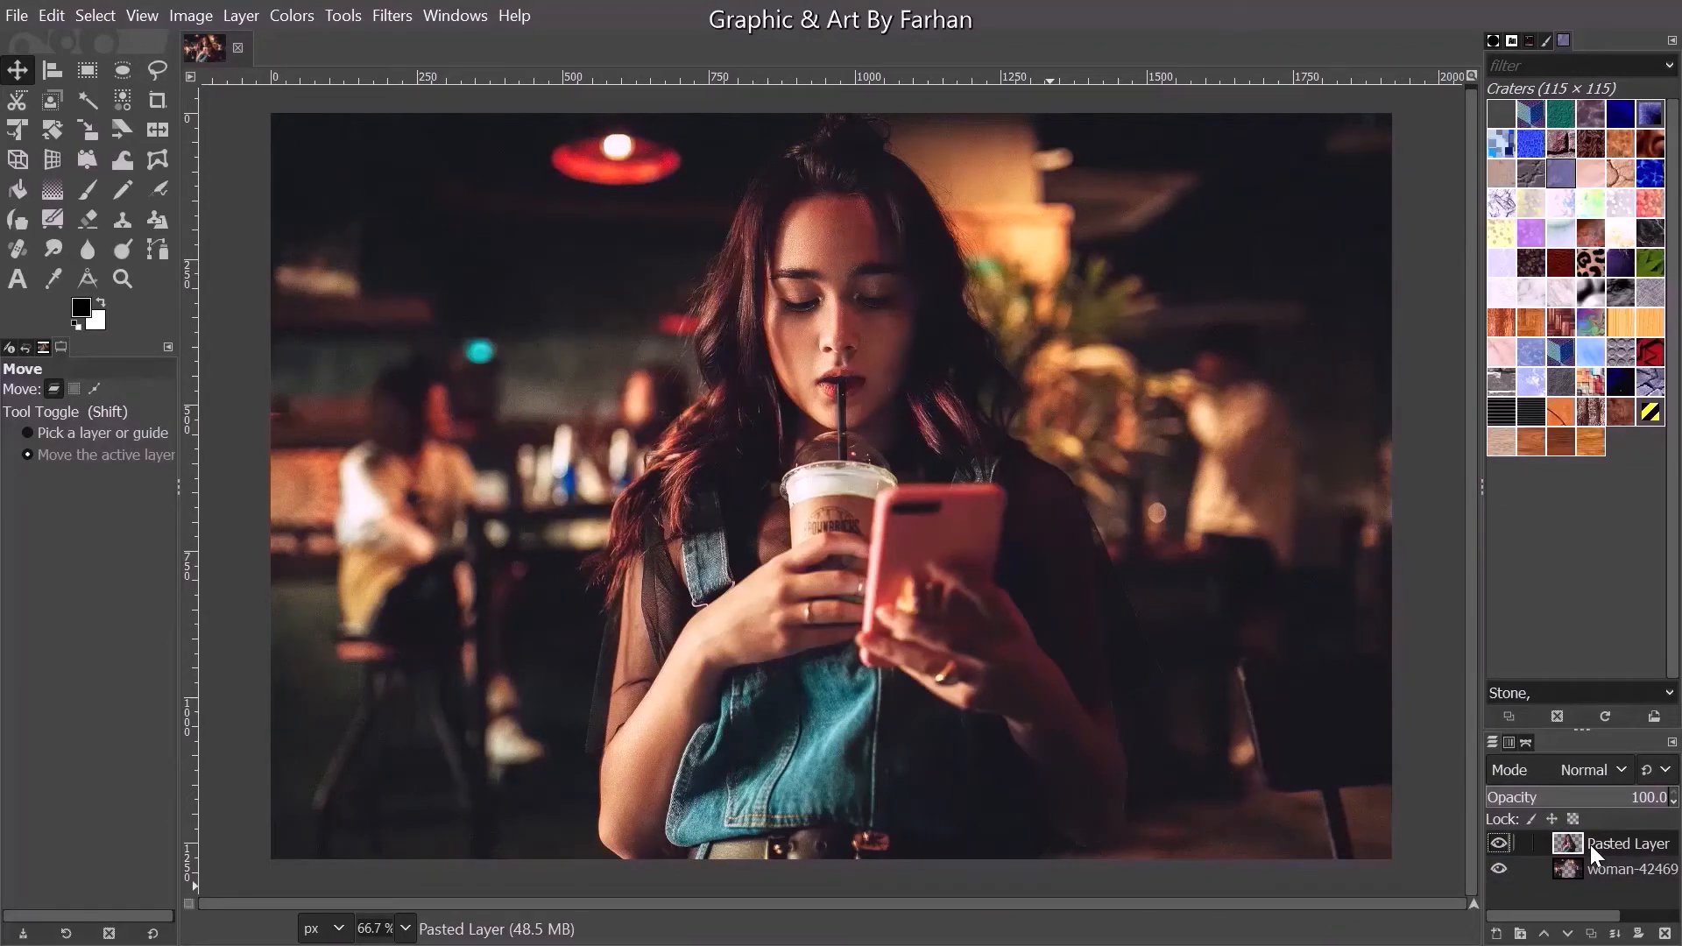
pyautogui.click(191, 15)
pyautogui.moveTo(237, 87)
pyautogui.click(502, 118)
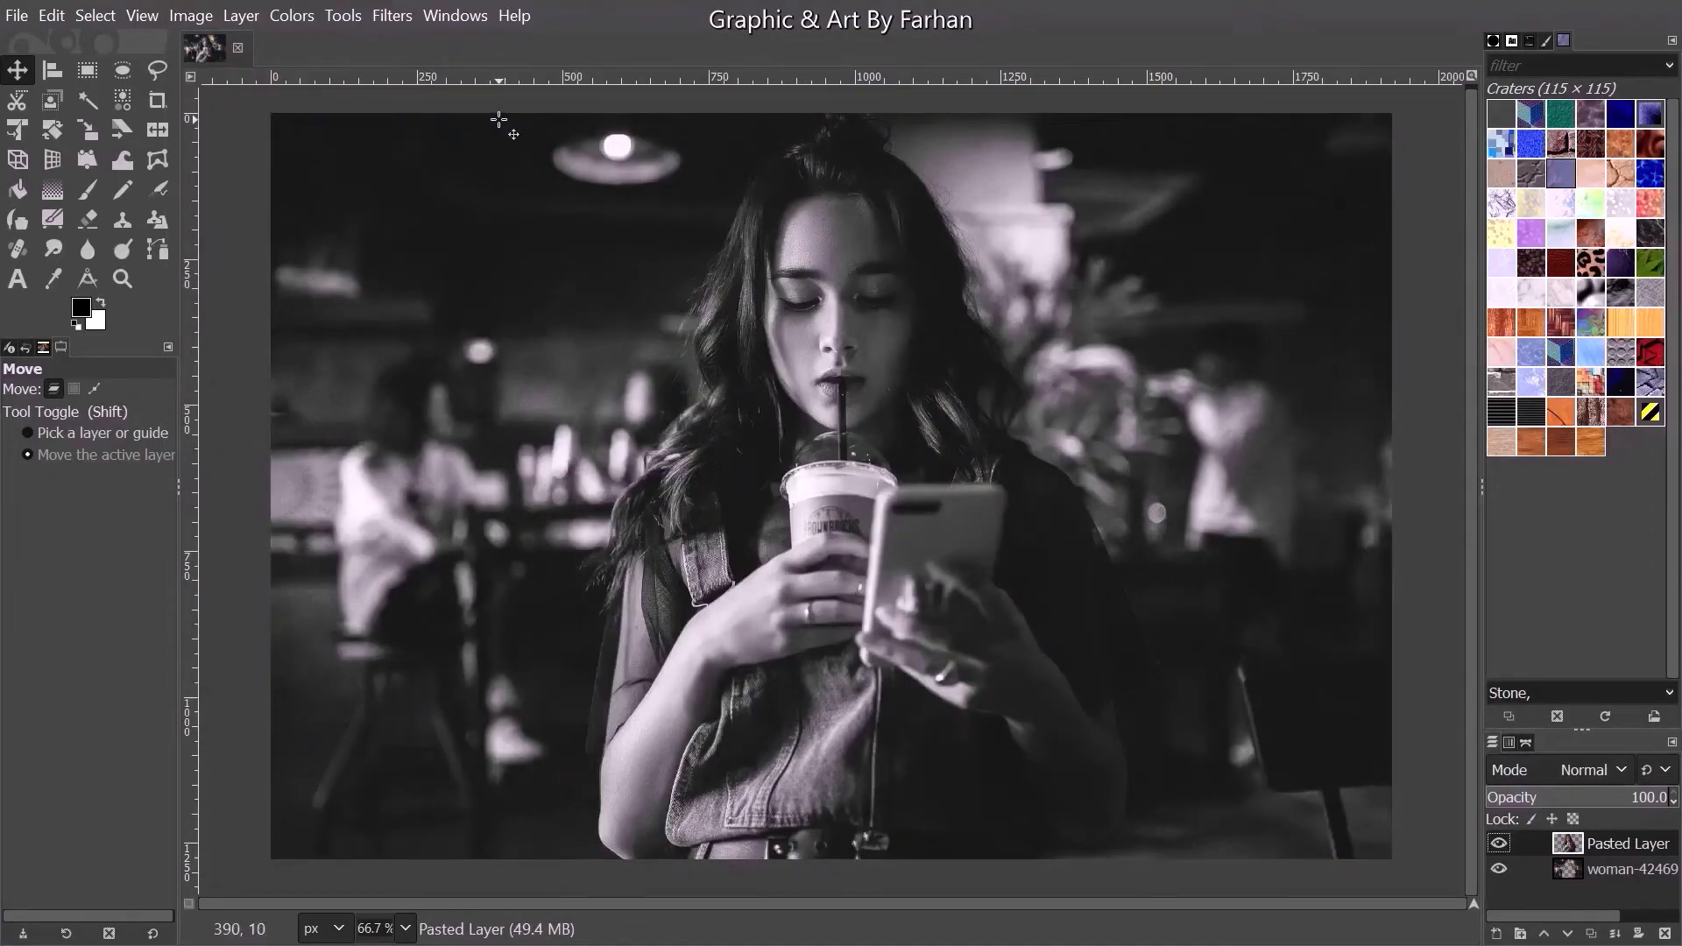
pyautogui.click(1499, 867)
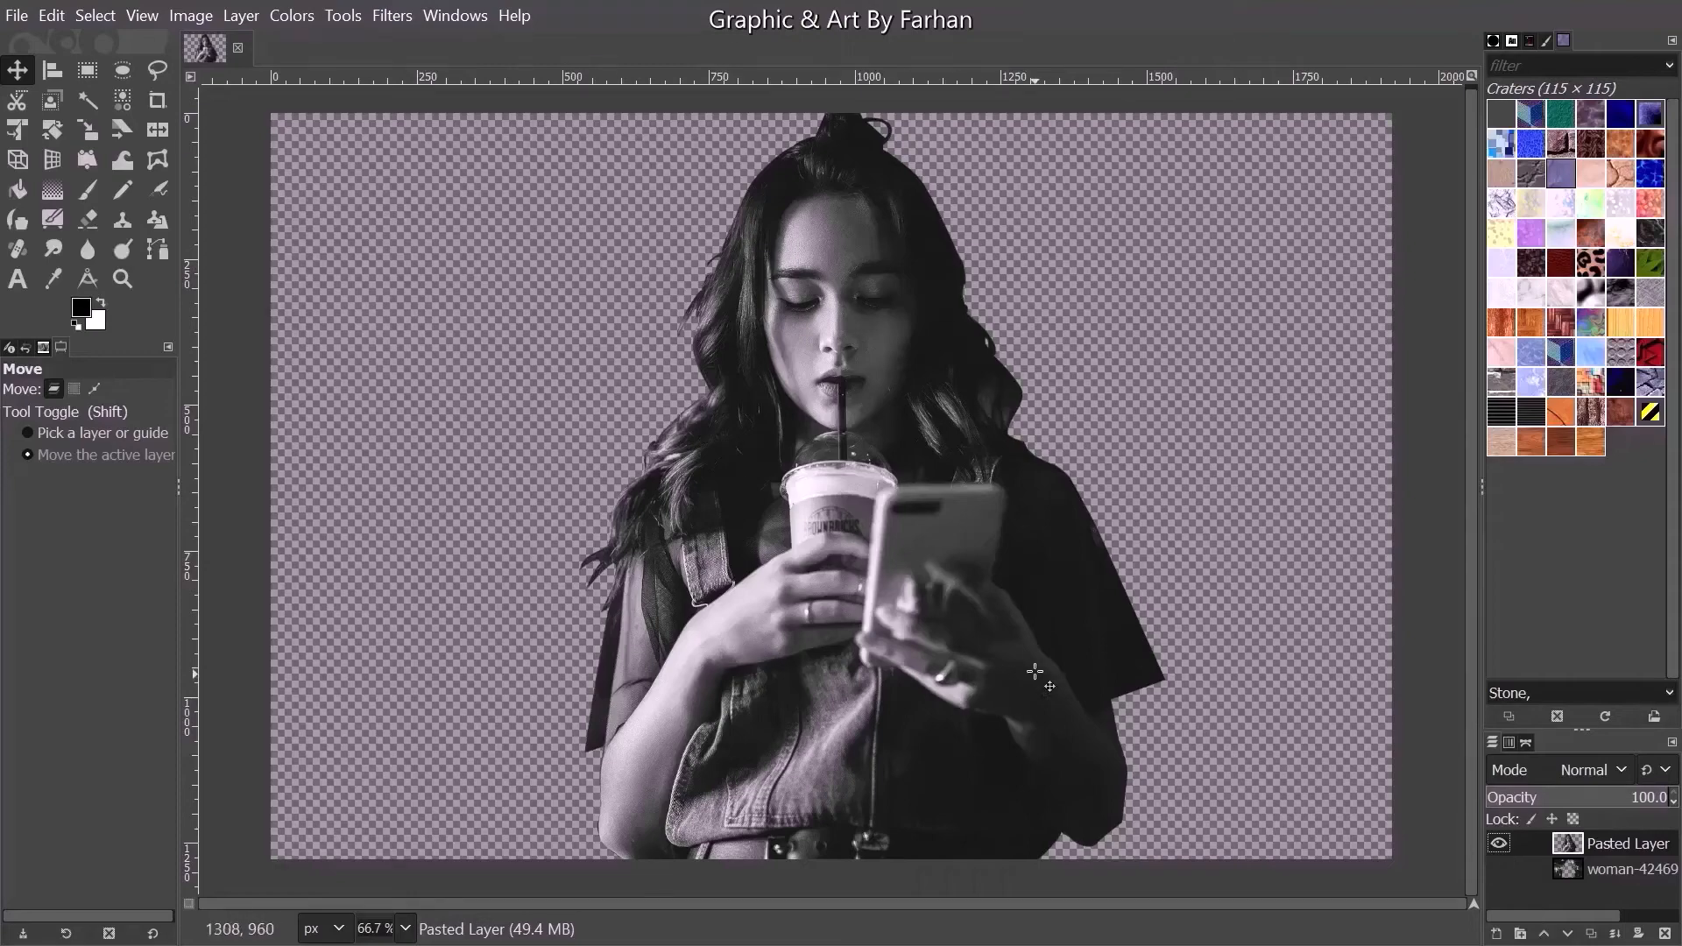
pyautogui.click(1500, 868)
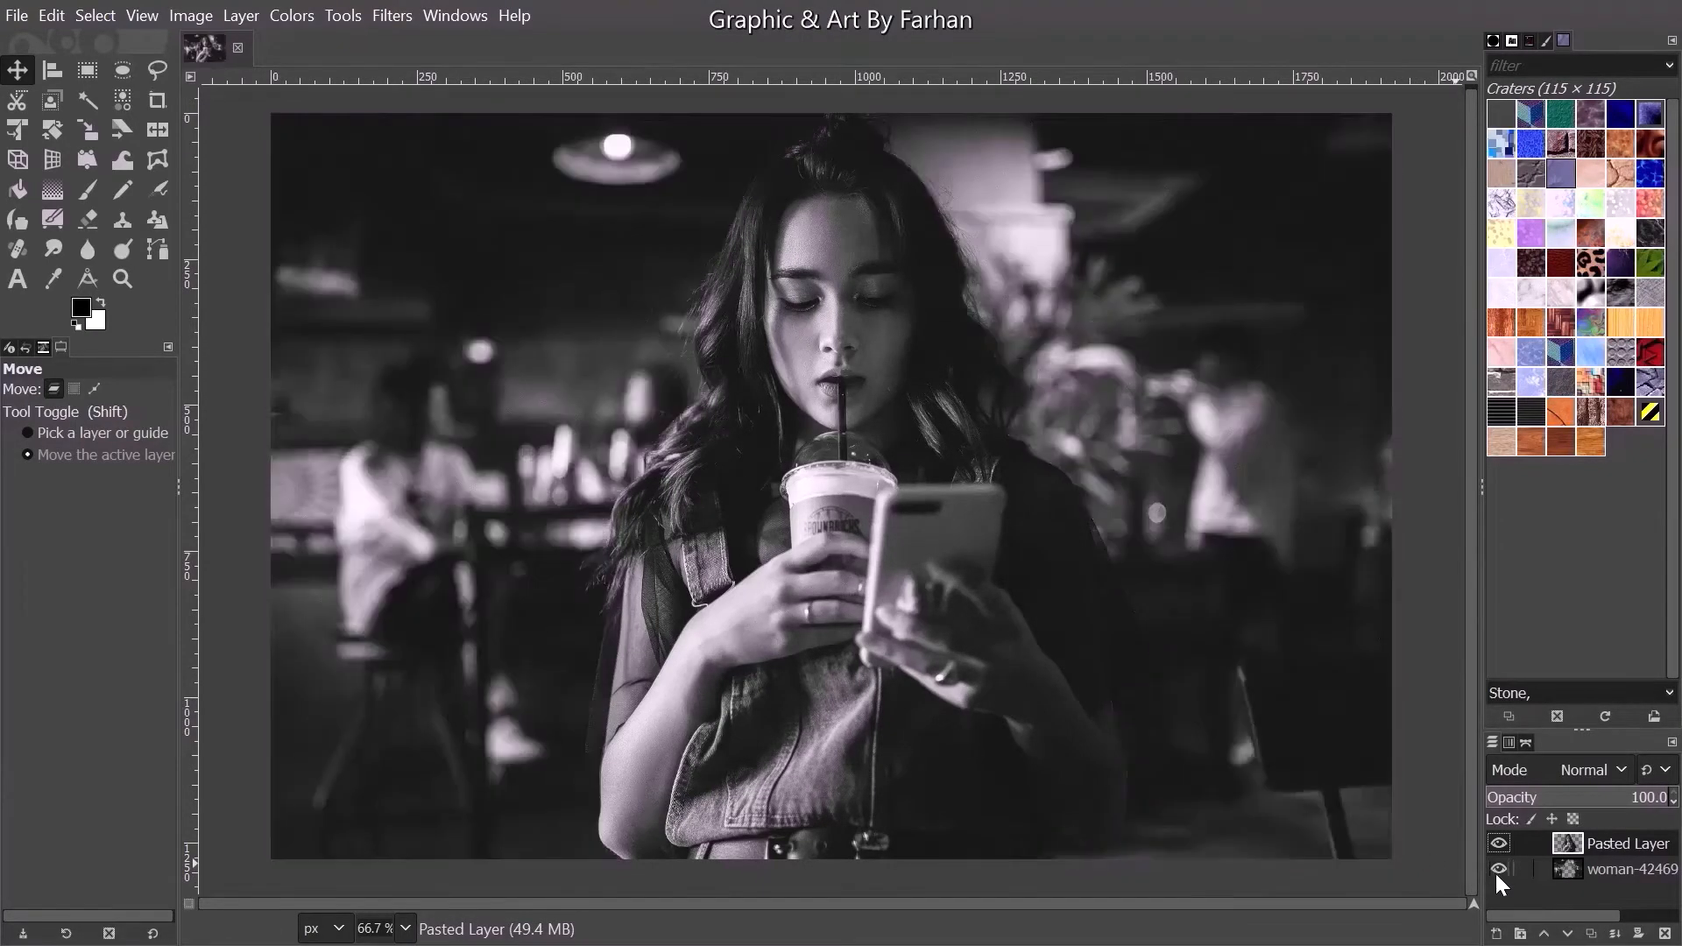
# - Undo the grayscale mode conversion of the layered photo
pyautogui.click(293, 14)
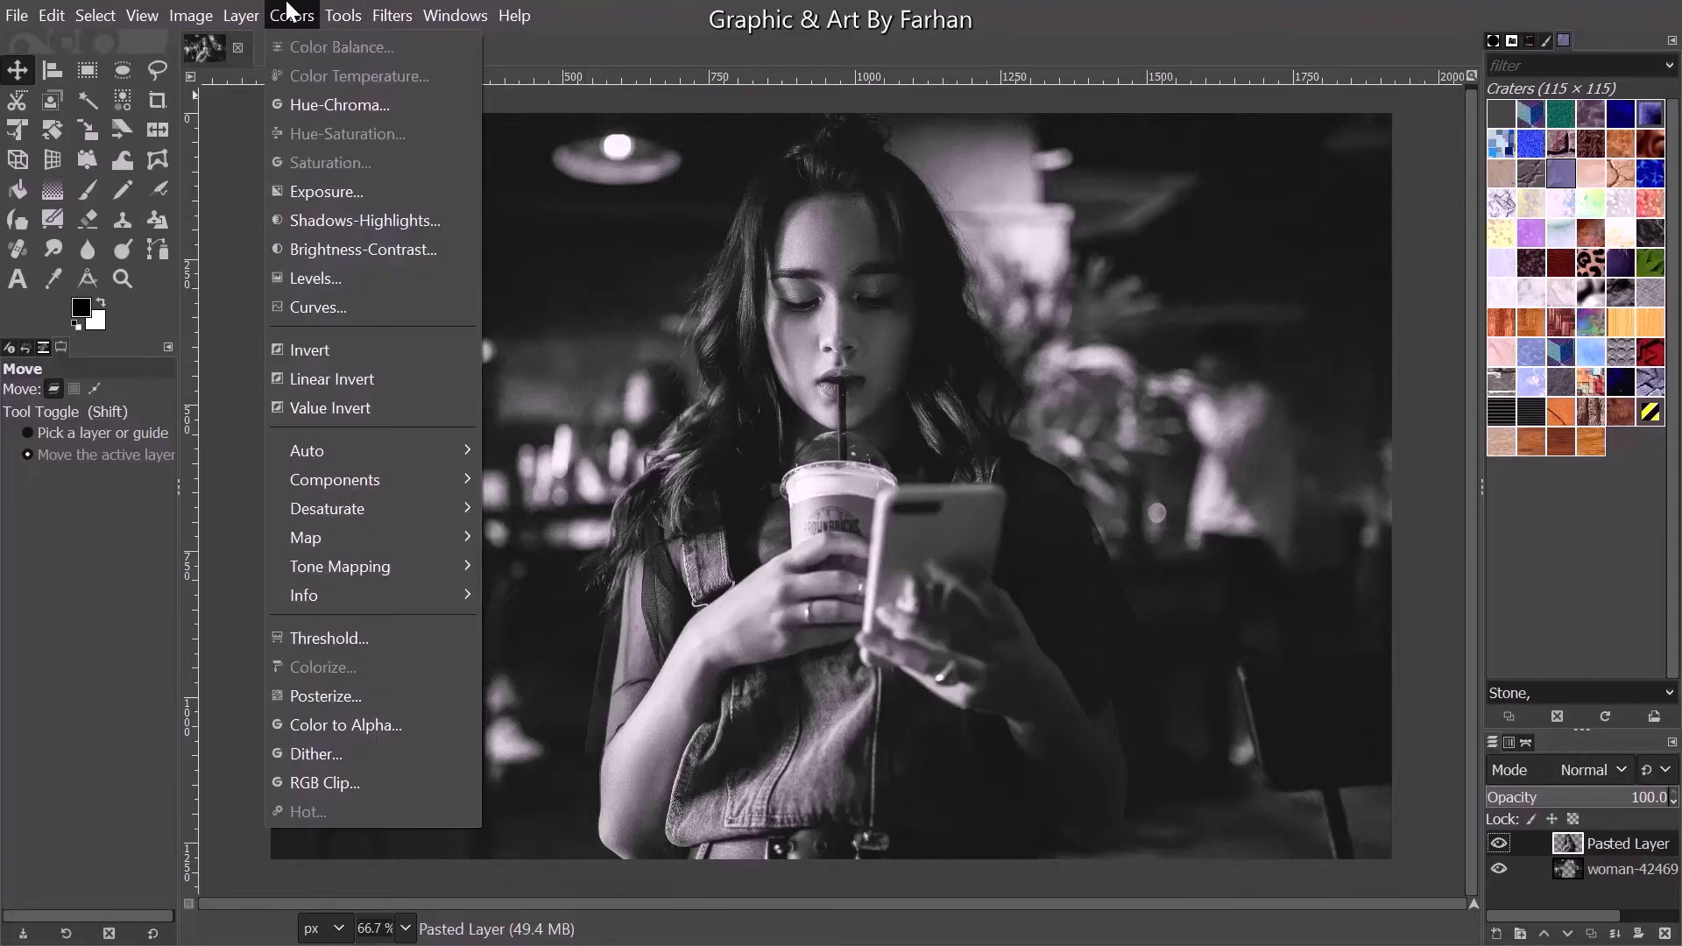
pyautogui.moveTo(159, 10)
pyautogui.moveTo(193, 97)
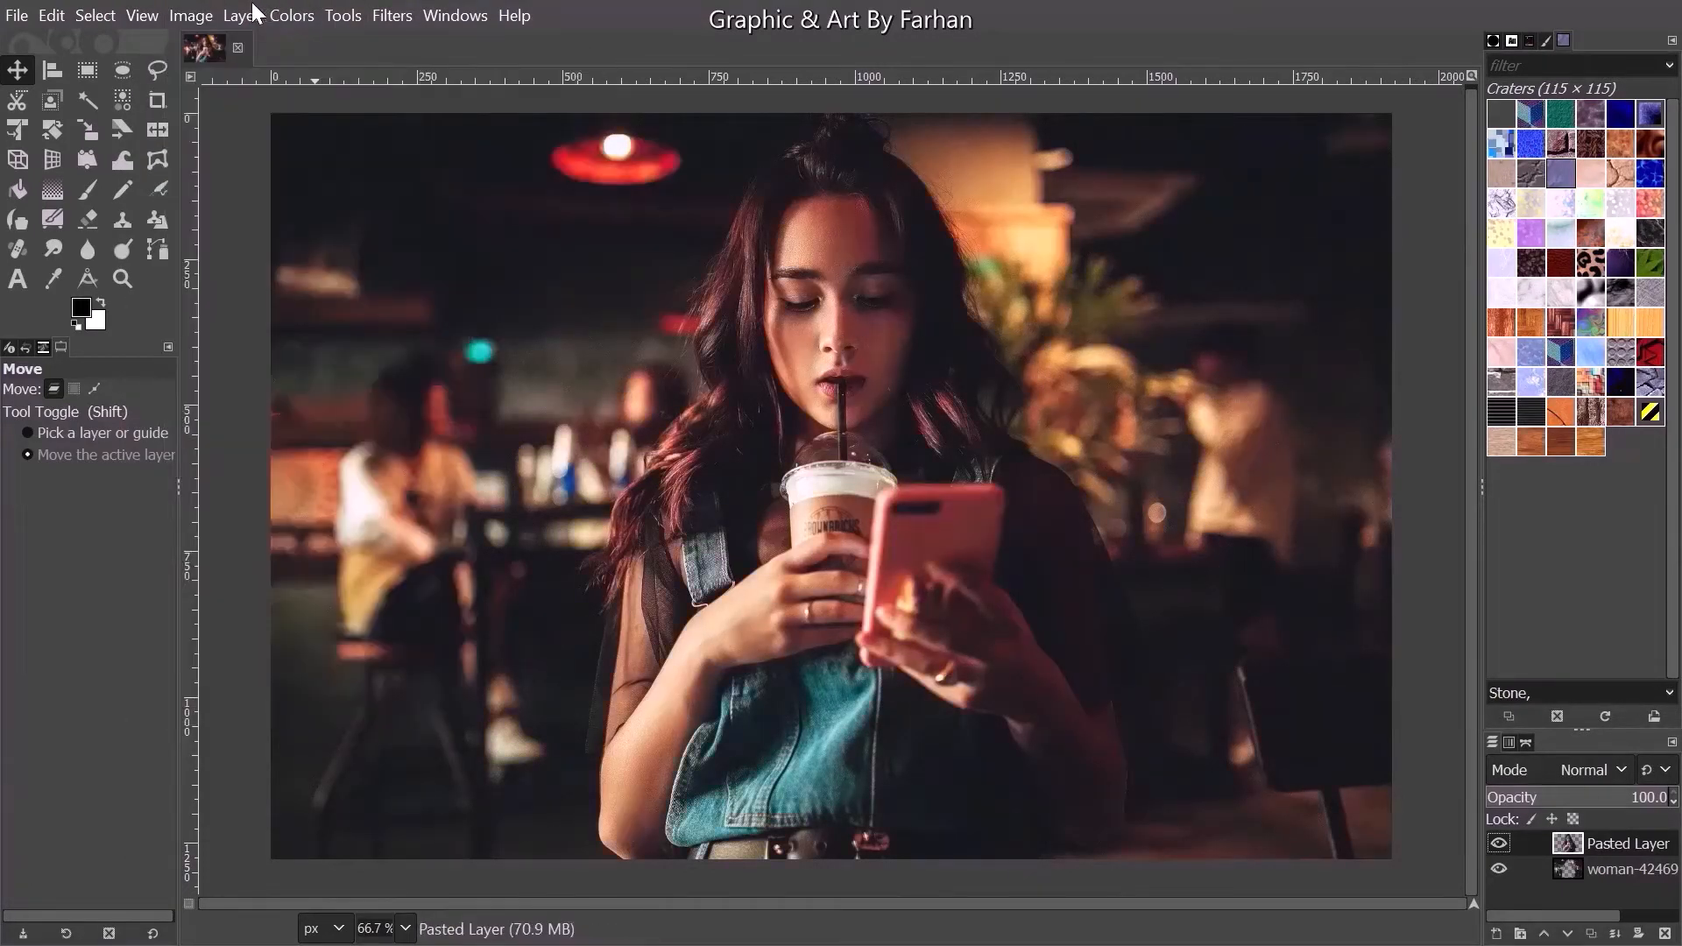
pyautogui.click(190, 15)
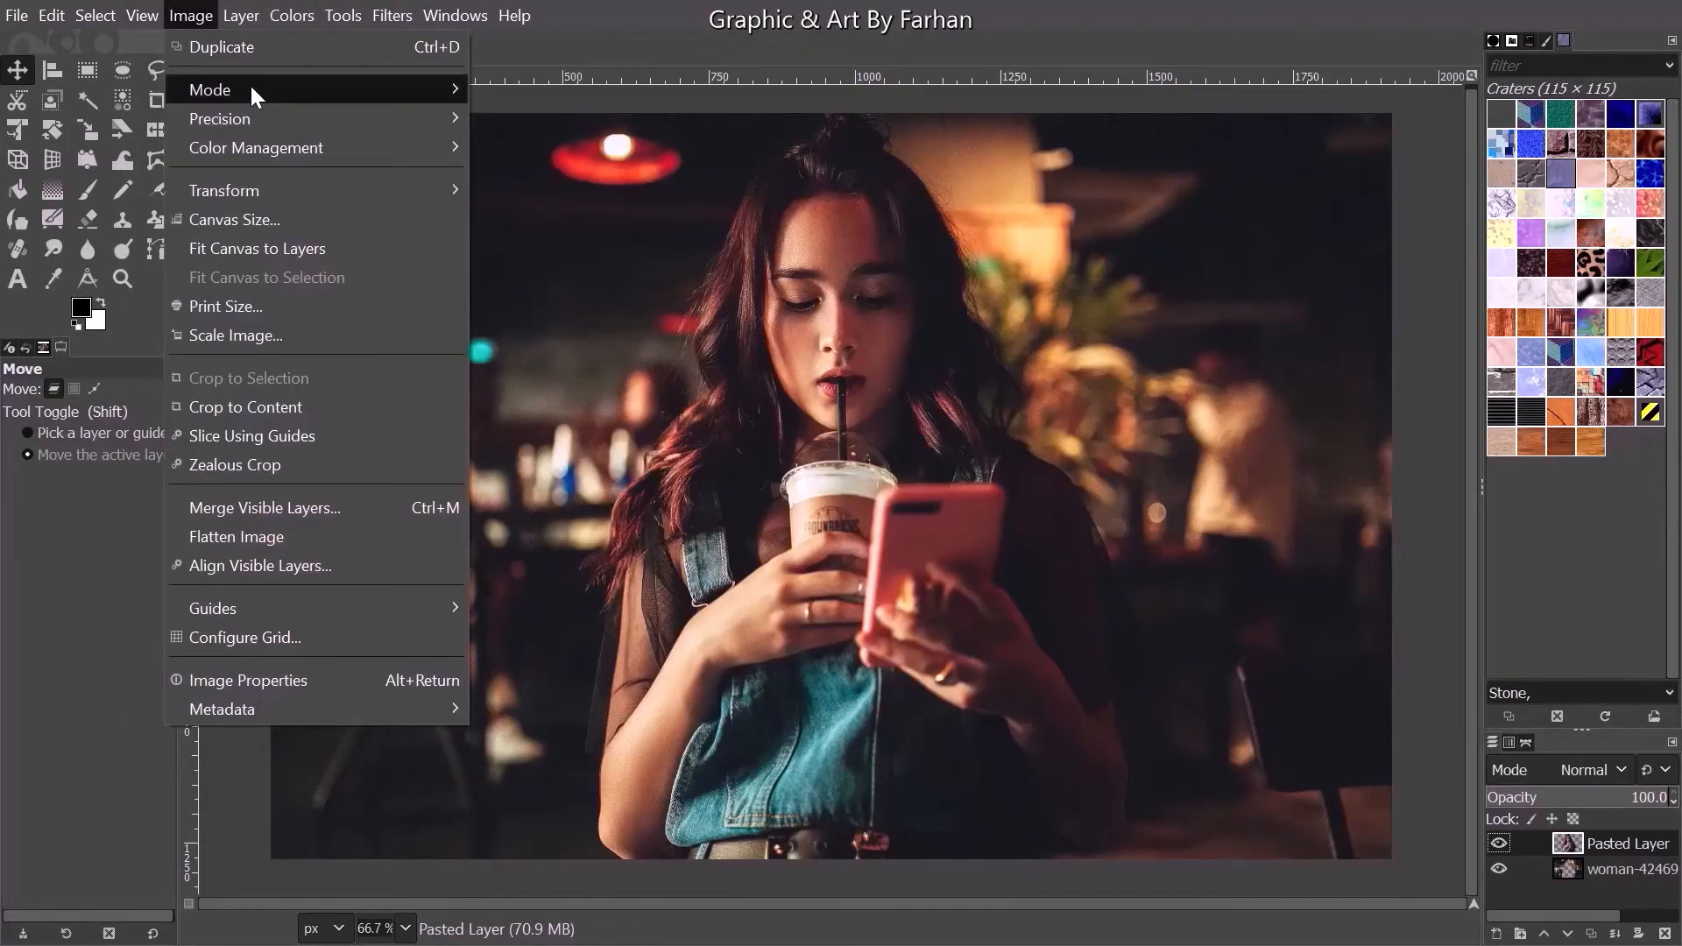
pyautogui.moveTo(249, 83)
pyautogui.click(298, 14)
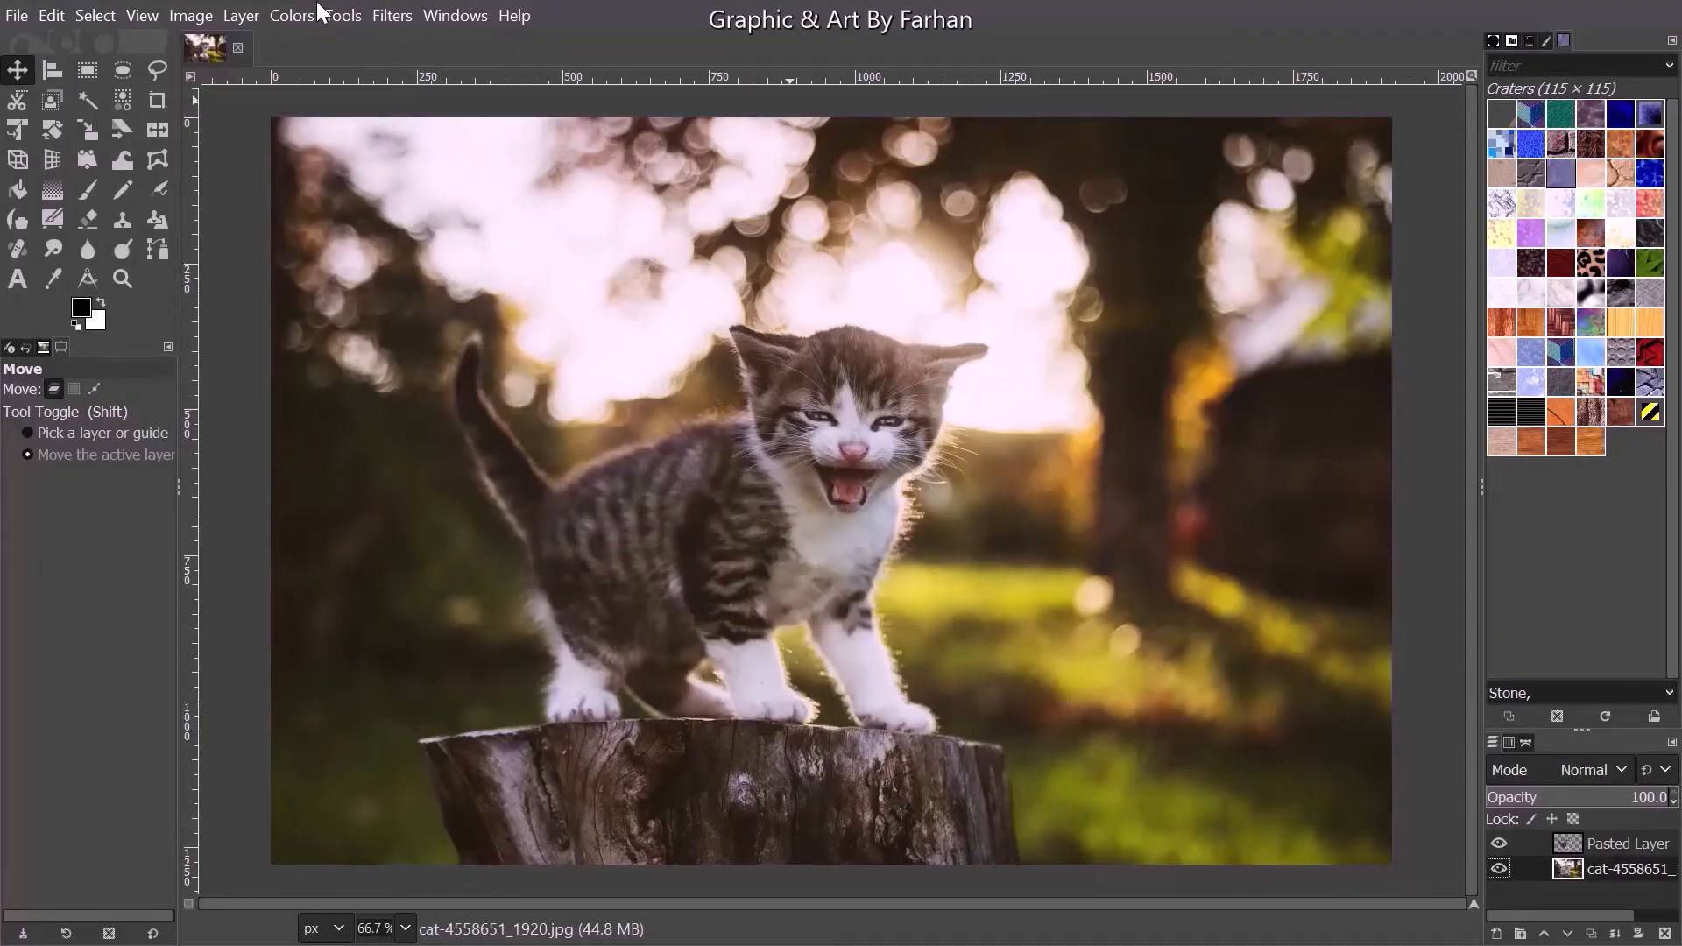
# - Try Hue-Saturation on the cat photo's background layer with the saturation at -100 and at 100, and cancel it
pyautogui.click(313, 6)
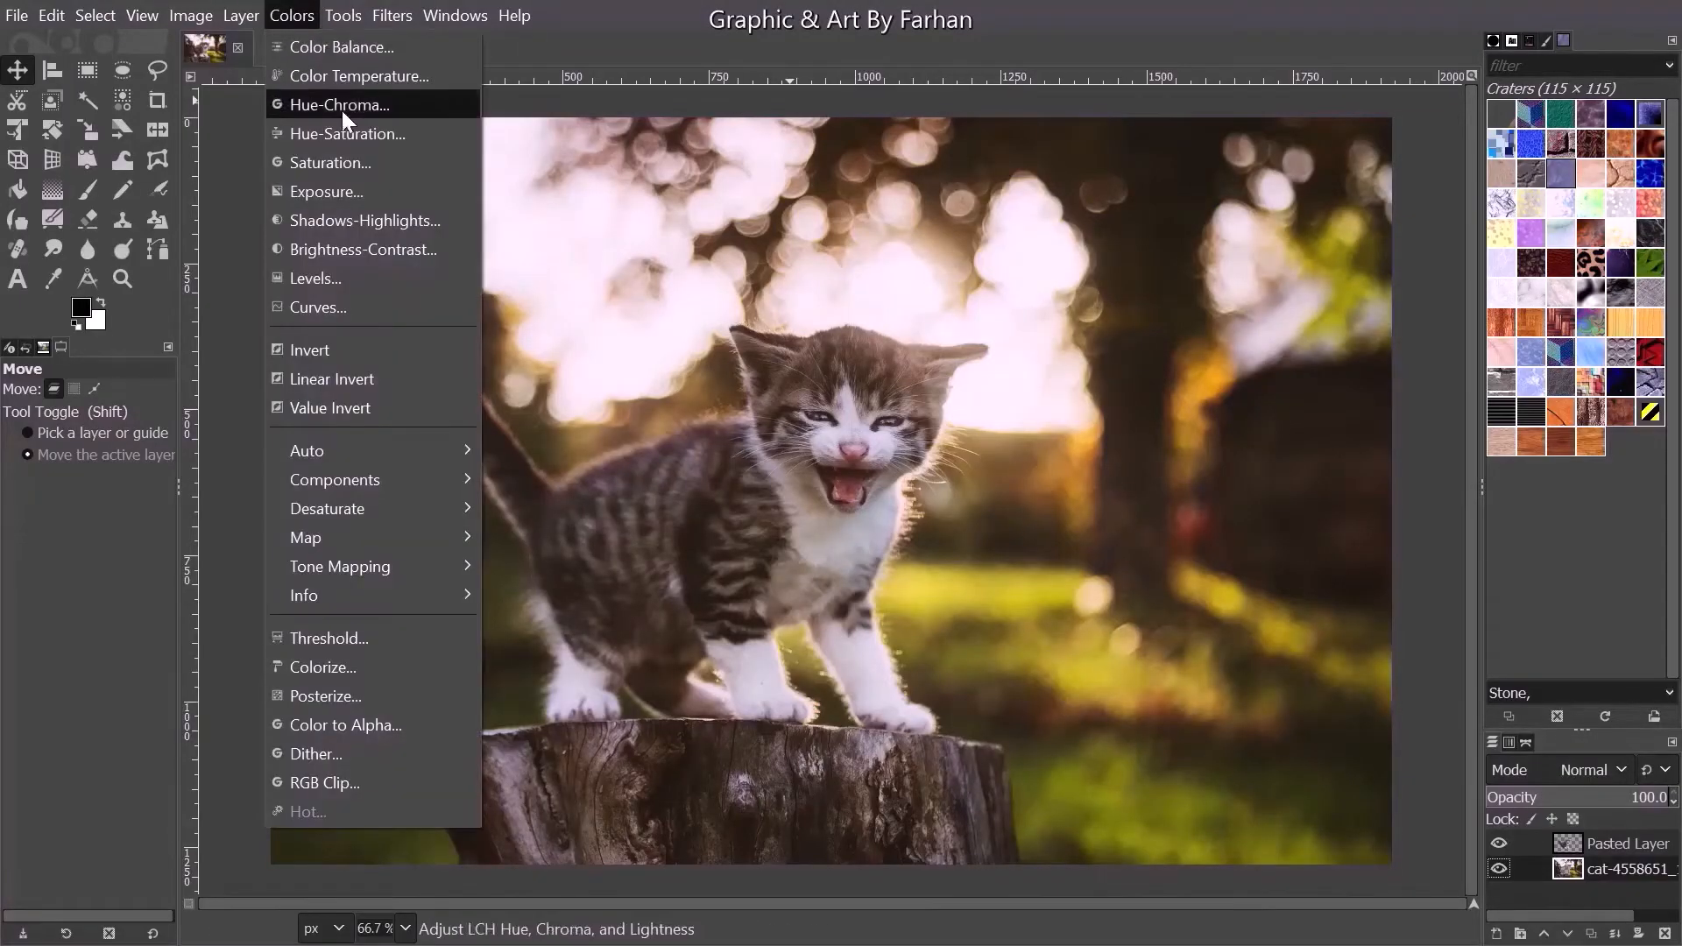
pyautogui.click(348, 133)
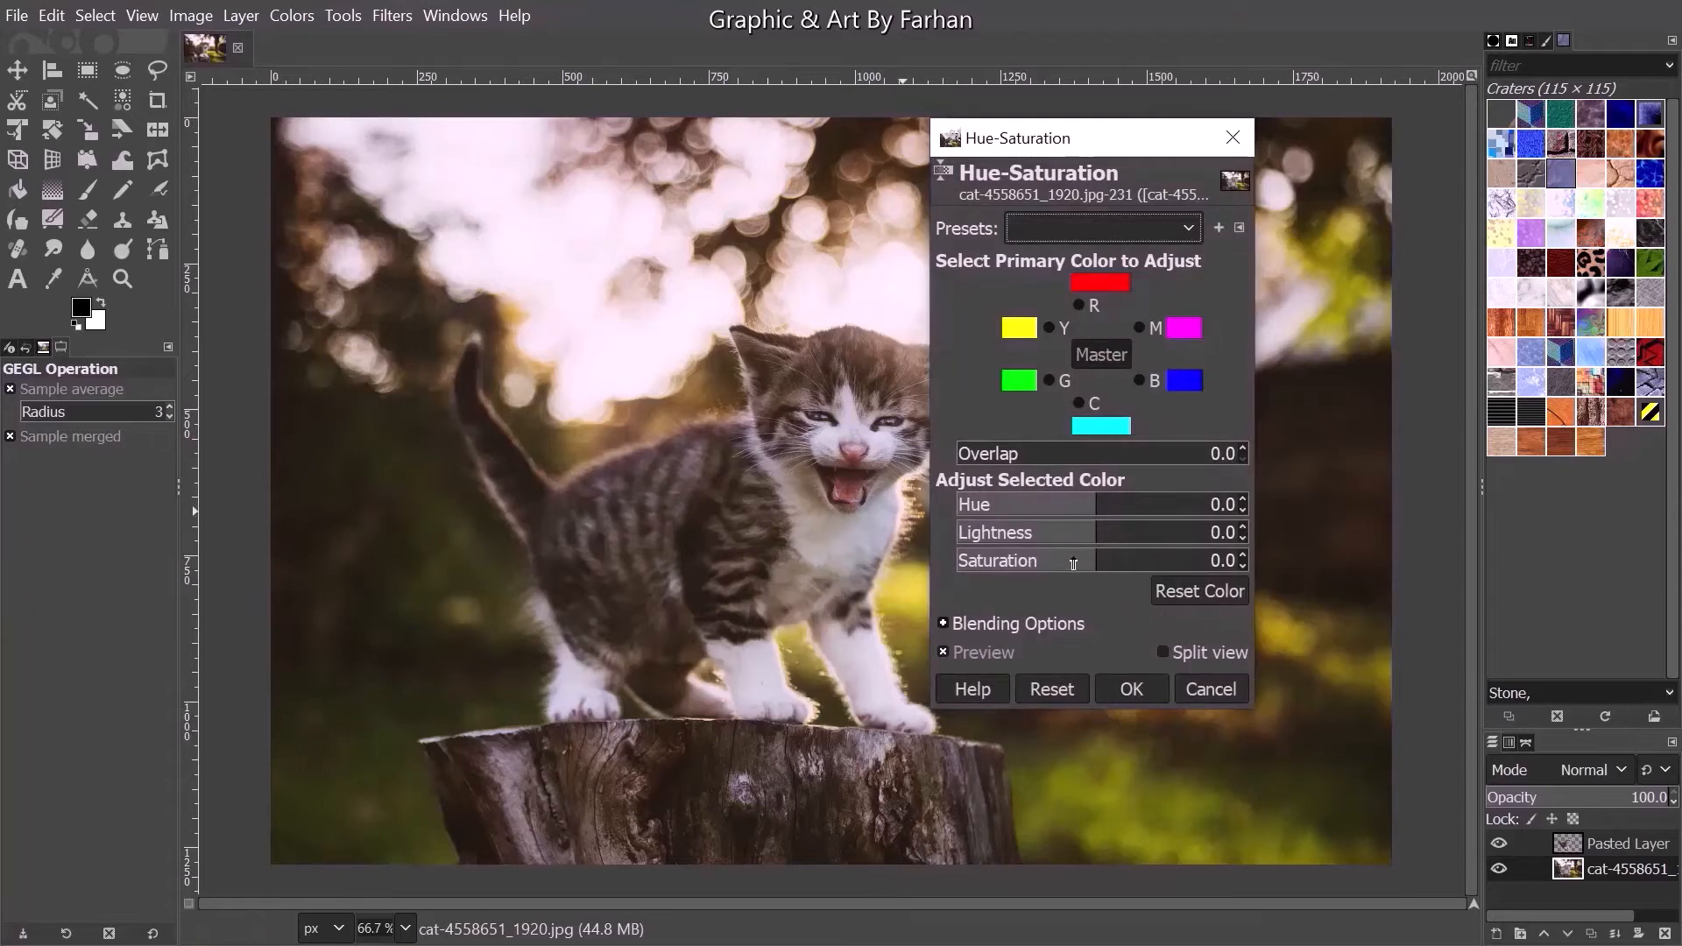
pyautogui.moveTo(1074, 561); pyautogui.dragTo(897, 565)
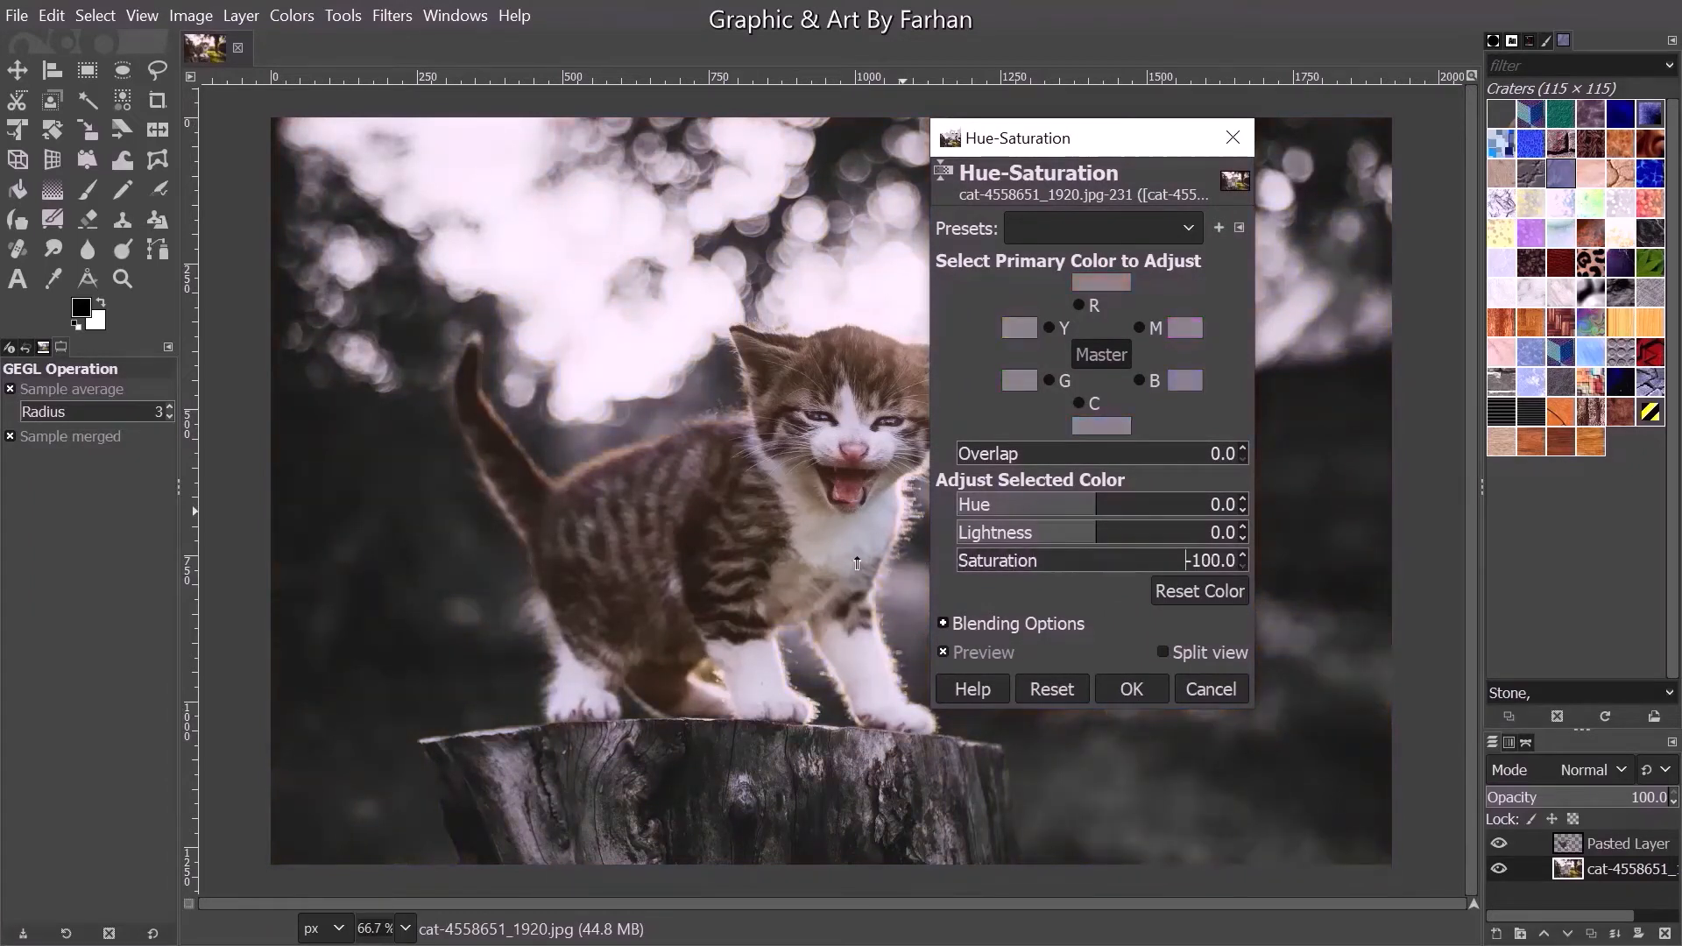
pyautogui.moveTo(1008, 131); pyautogui.dragTo(1285, 105)
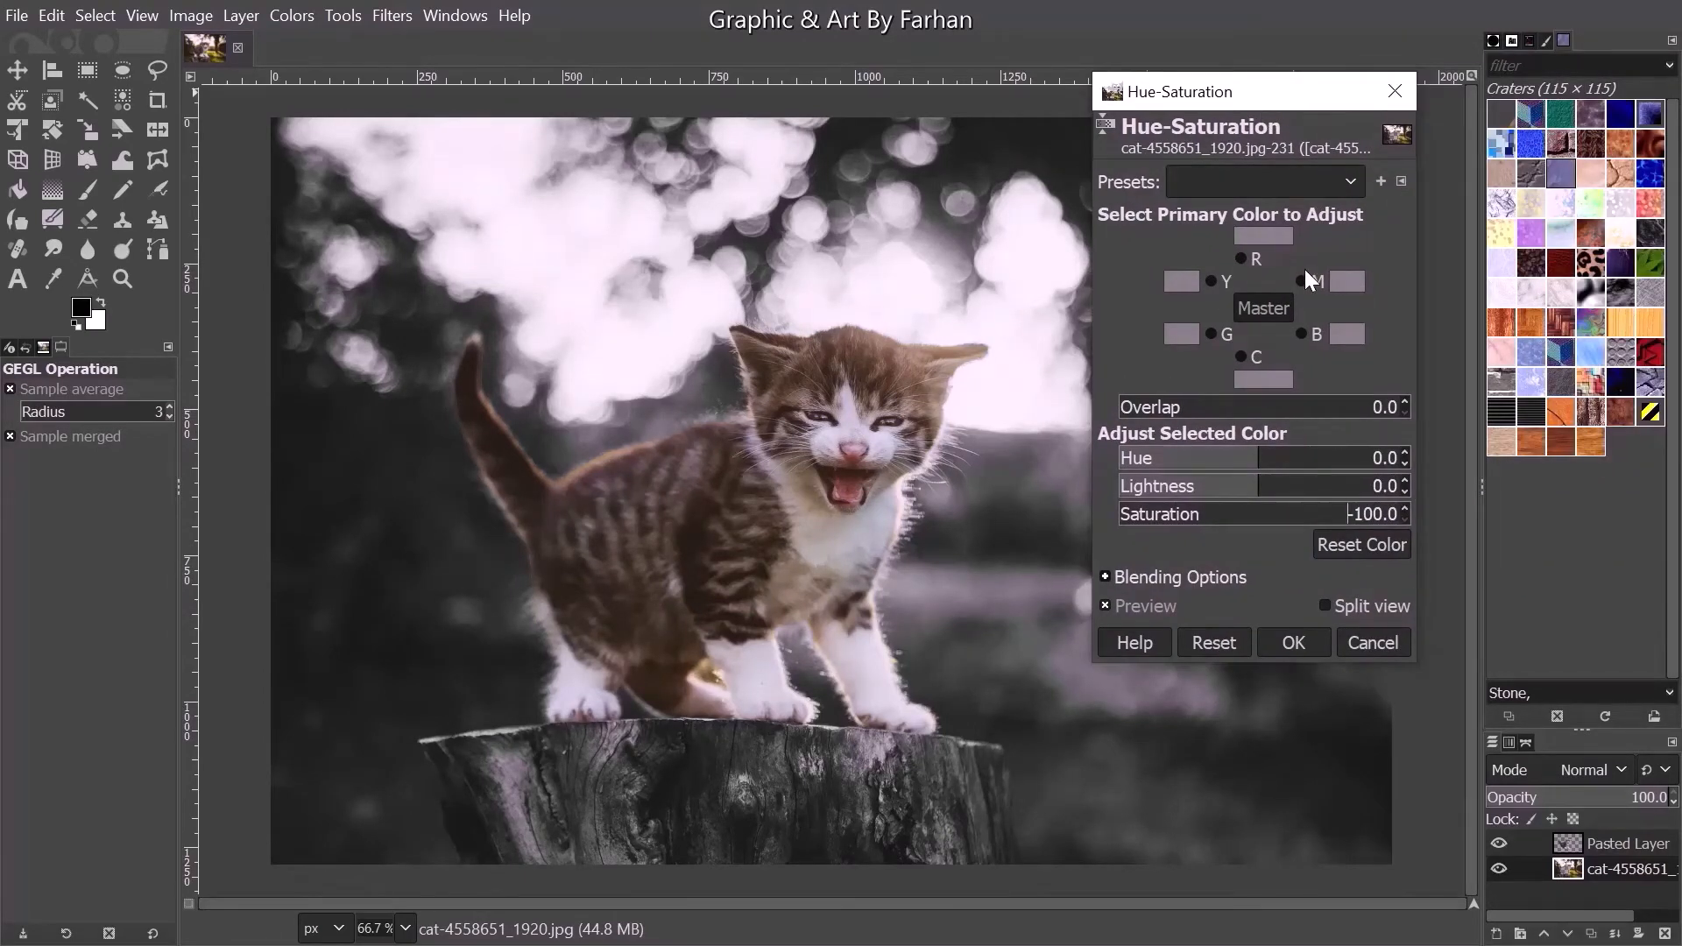
pyautogui.click(1250, 513)
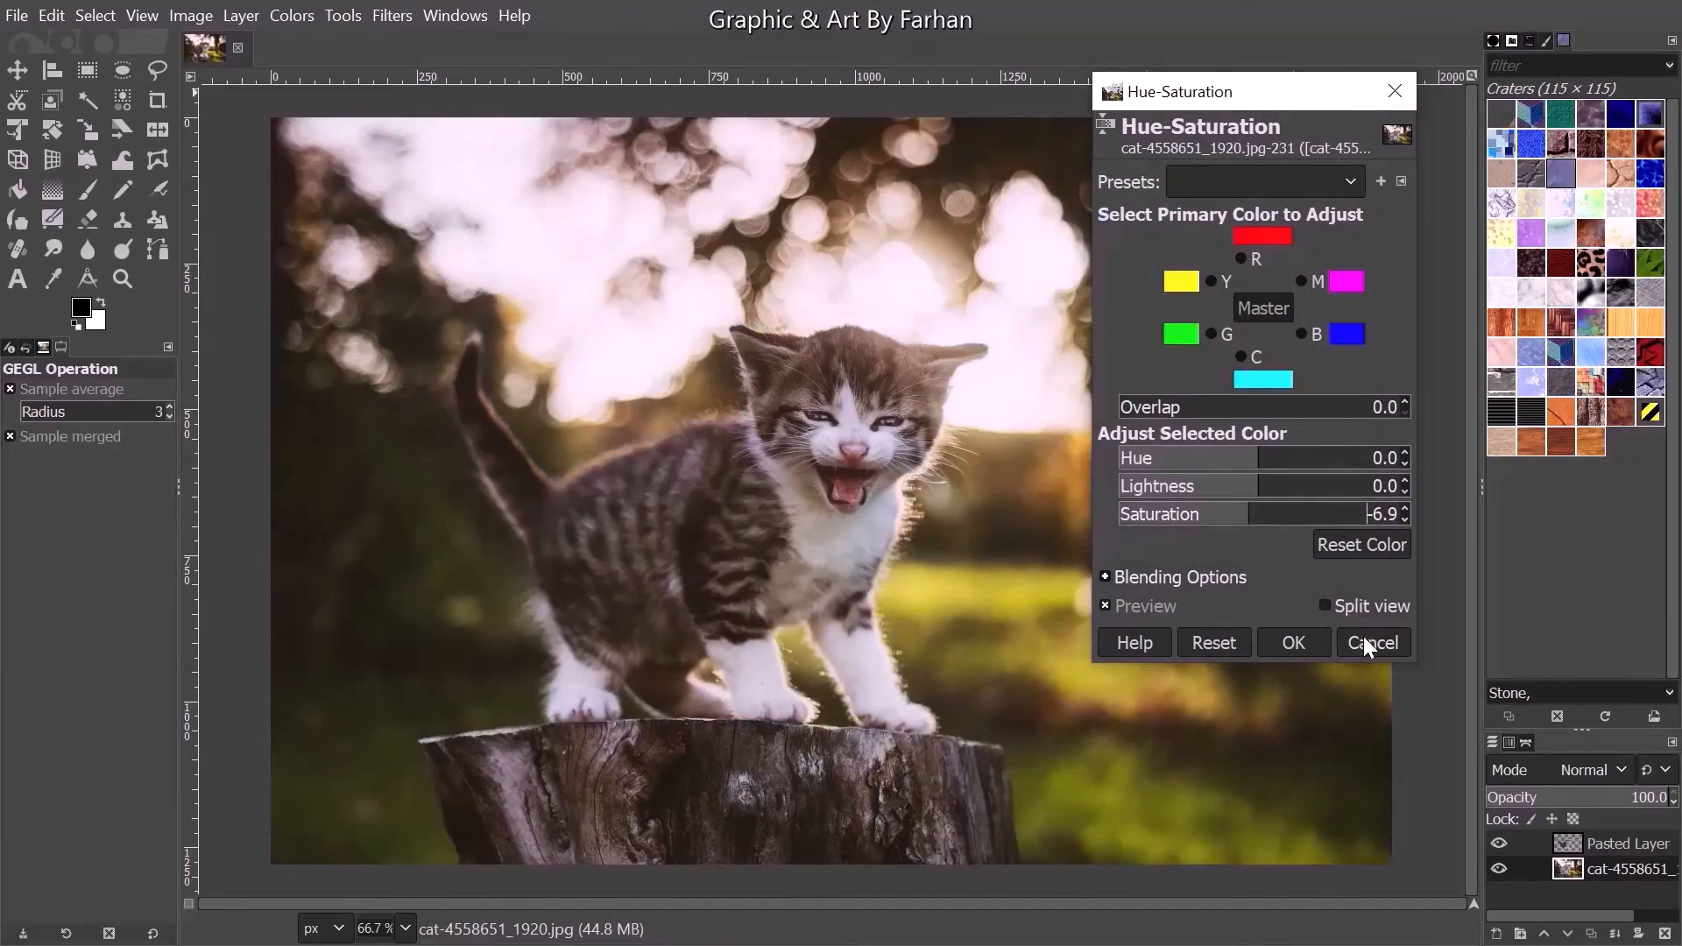
pyautogui.moveTo(1253, 513); pyautogui.dragTo(1538, 515)
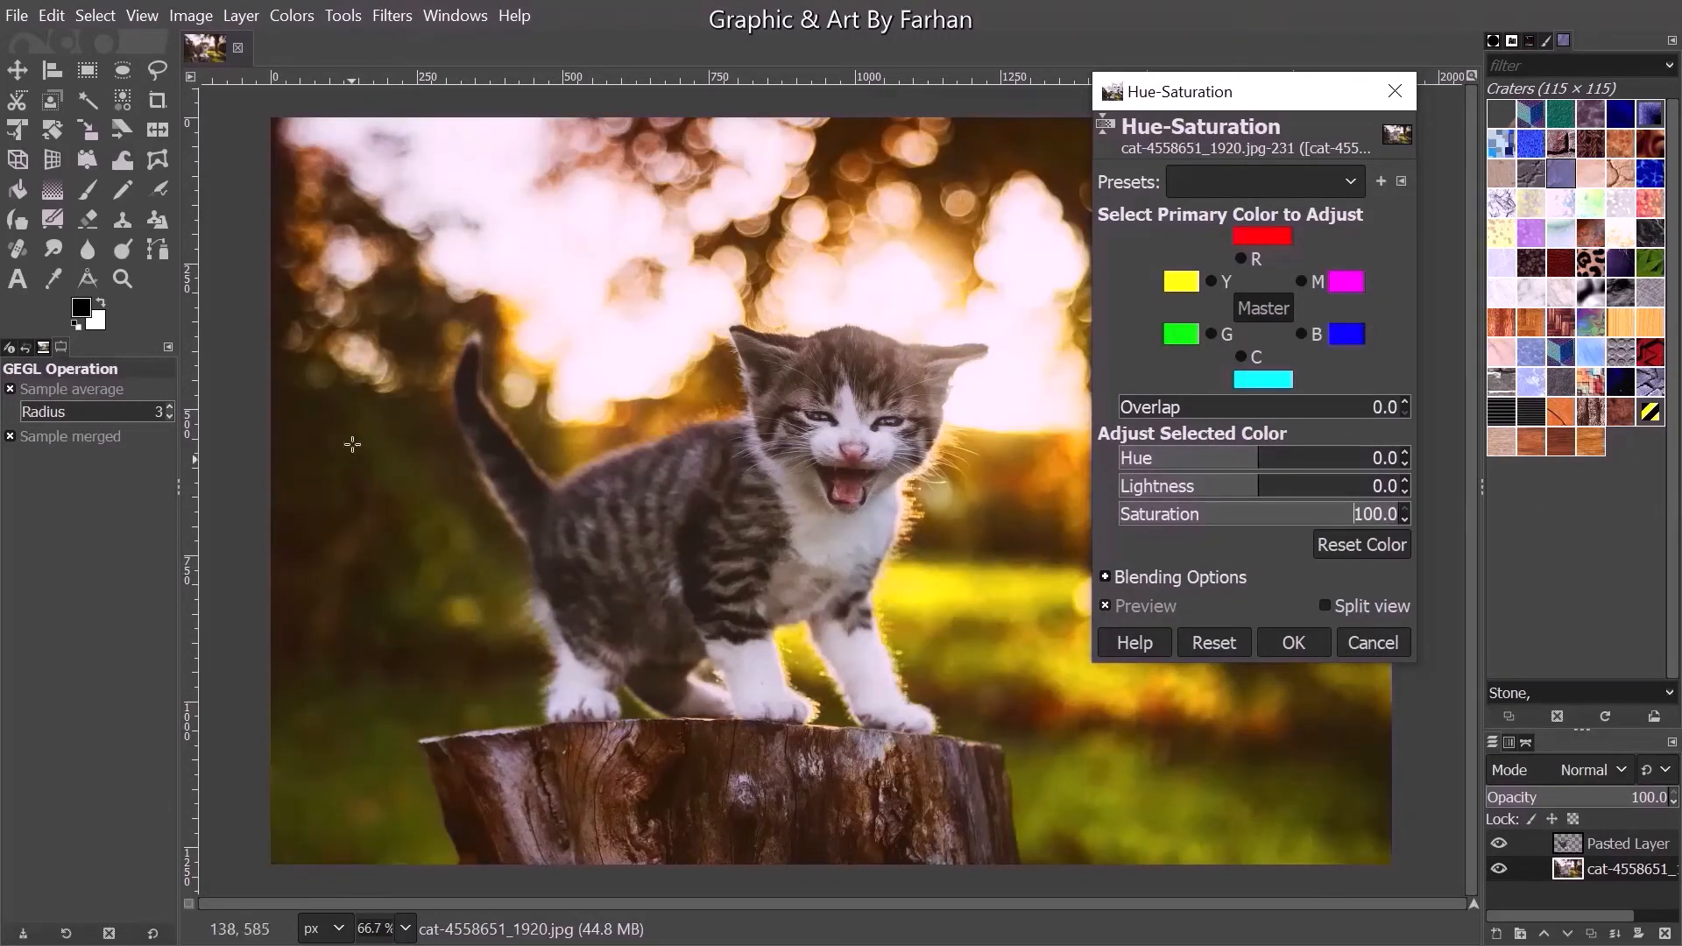
pyautogui.click(1369, 640)
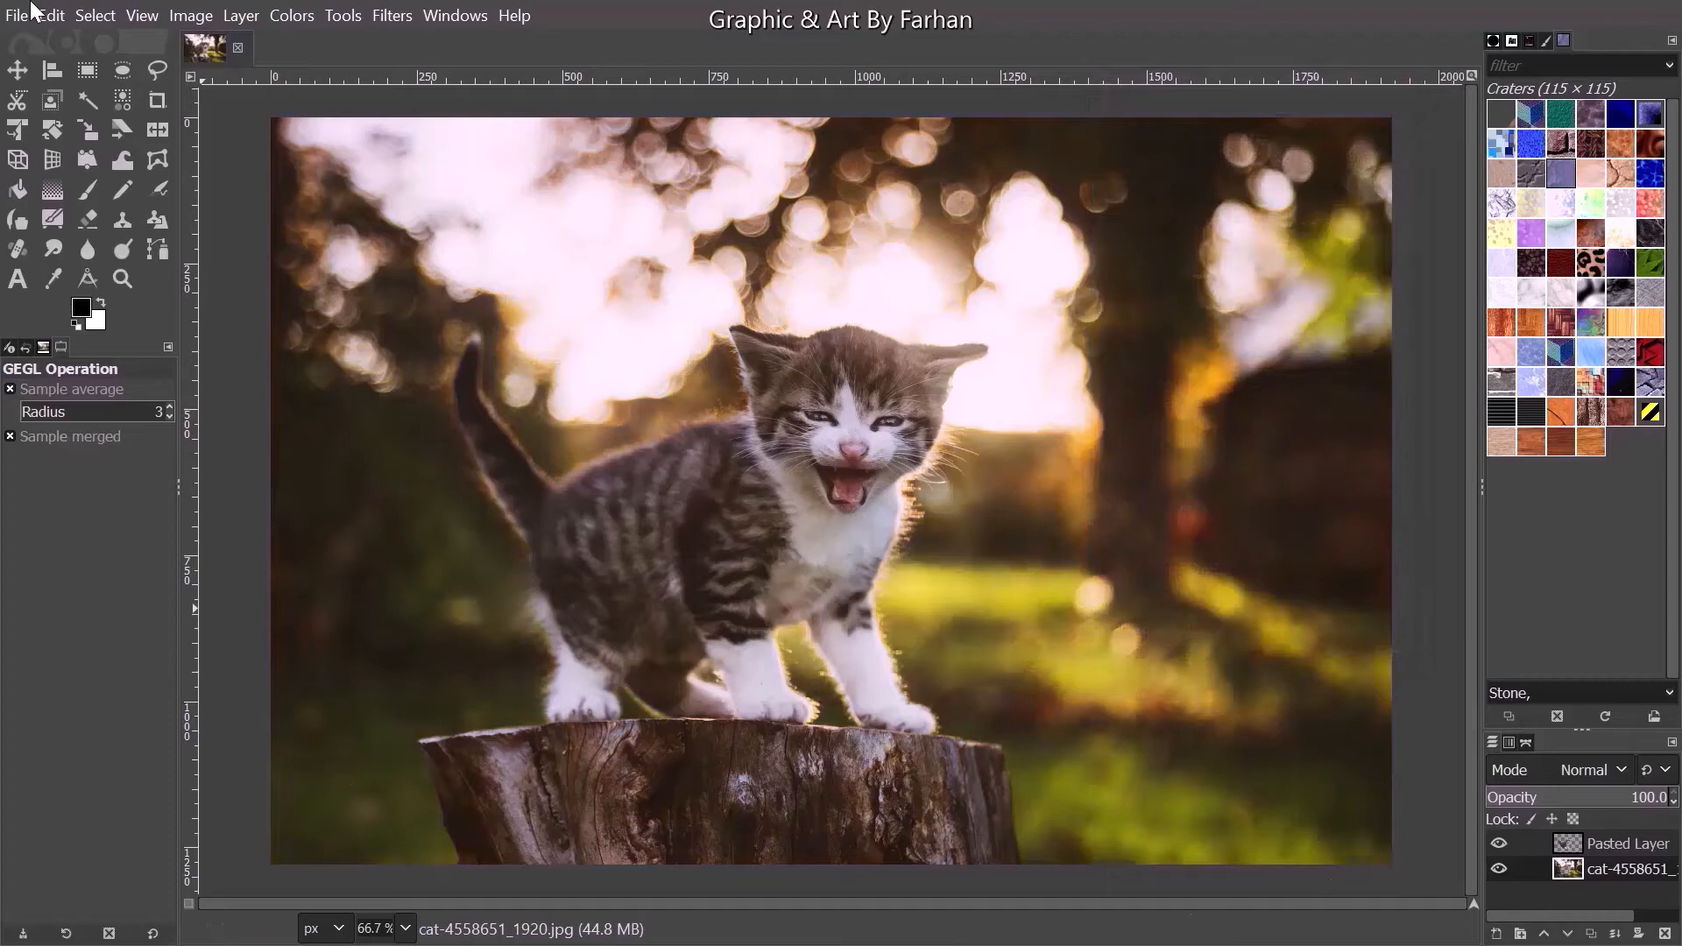
# - Start Desaturate on the cat photo's background layer and preview the Luma, Lightness (HSL), Average (HSI Intensity) and Value (HSV) modes
pyautogui.click(307, 12)
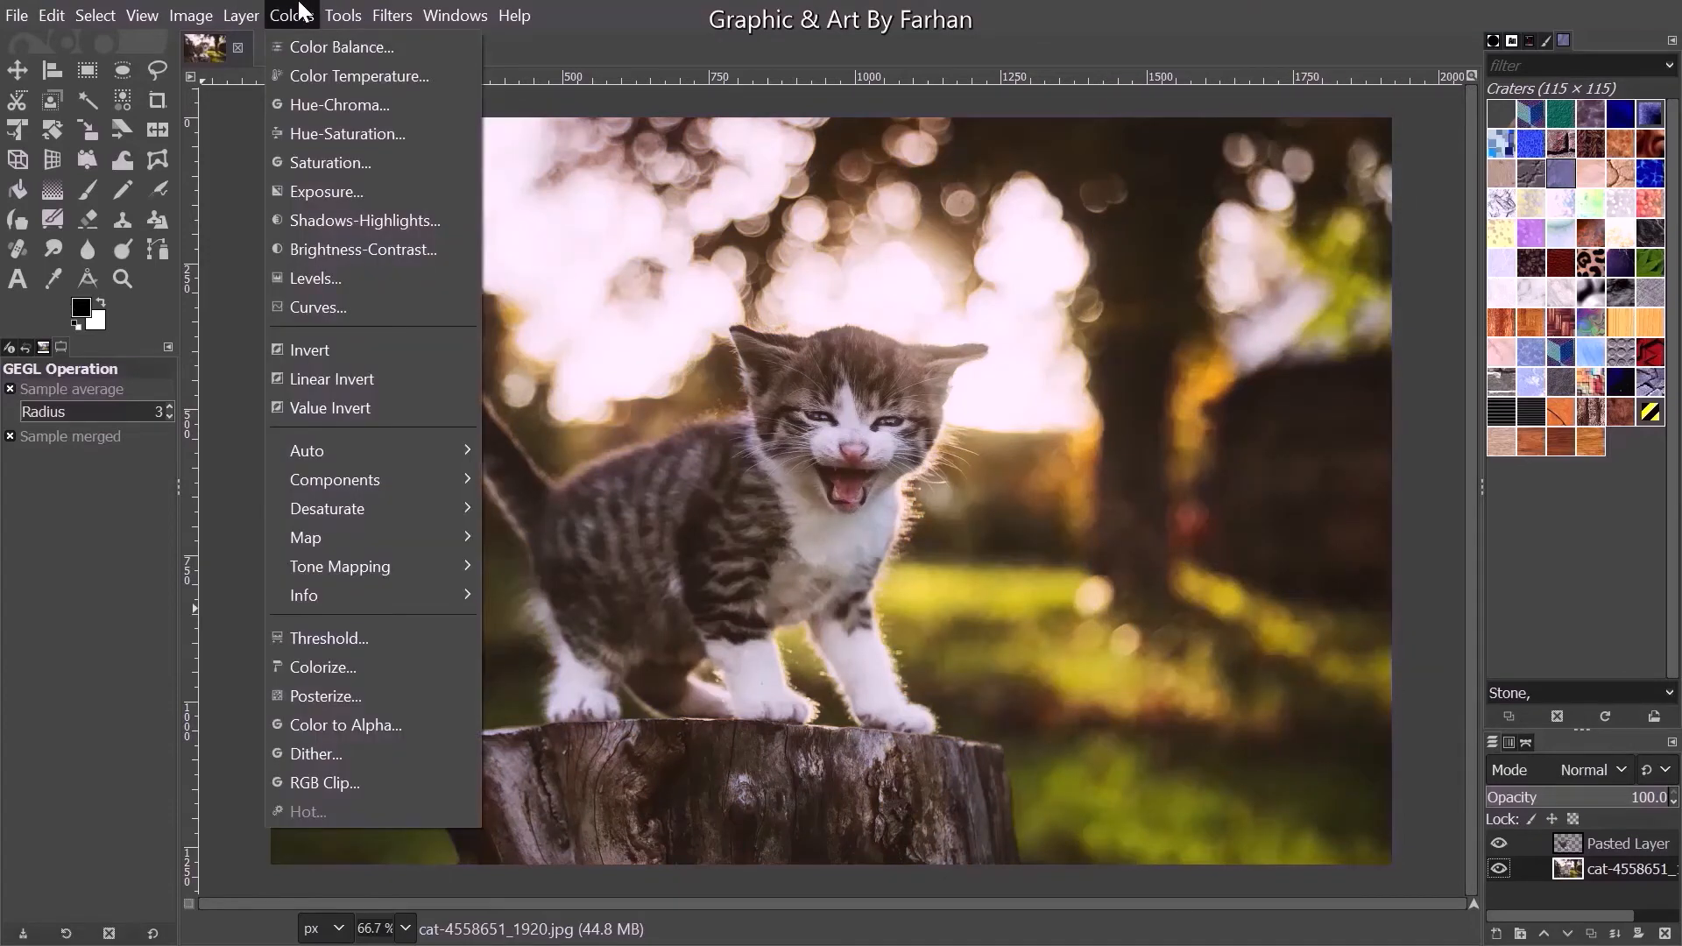
pyautogui.moveTo(347, 517)
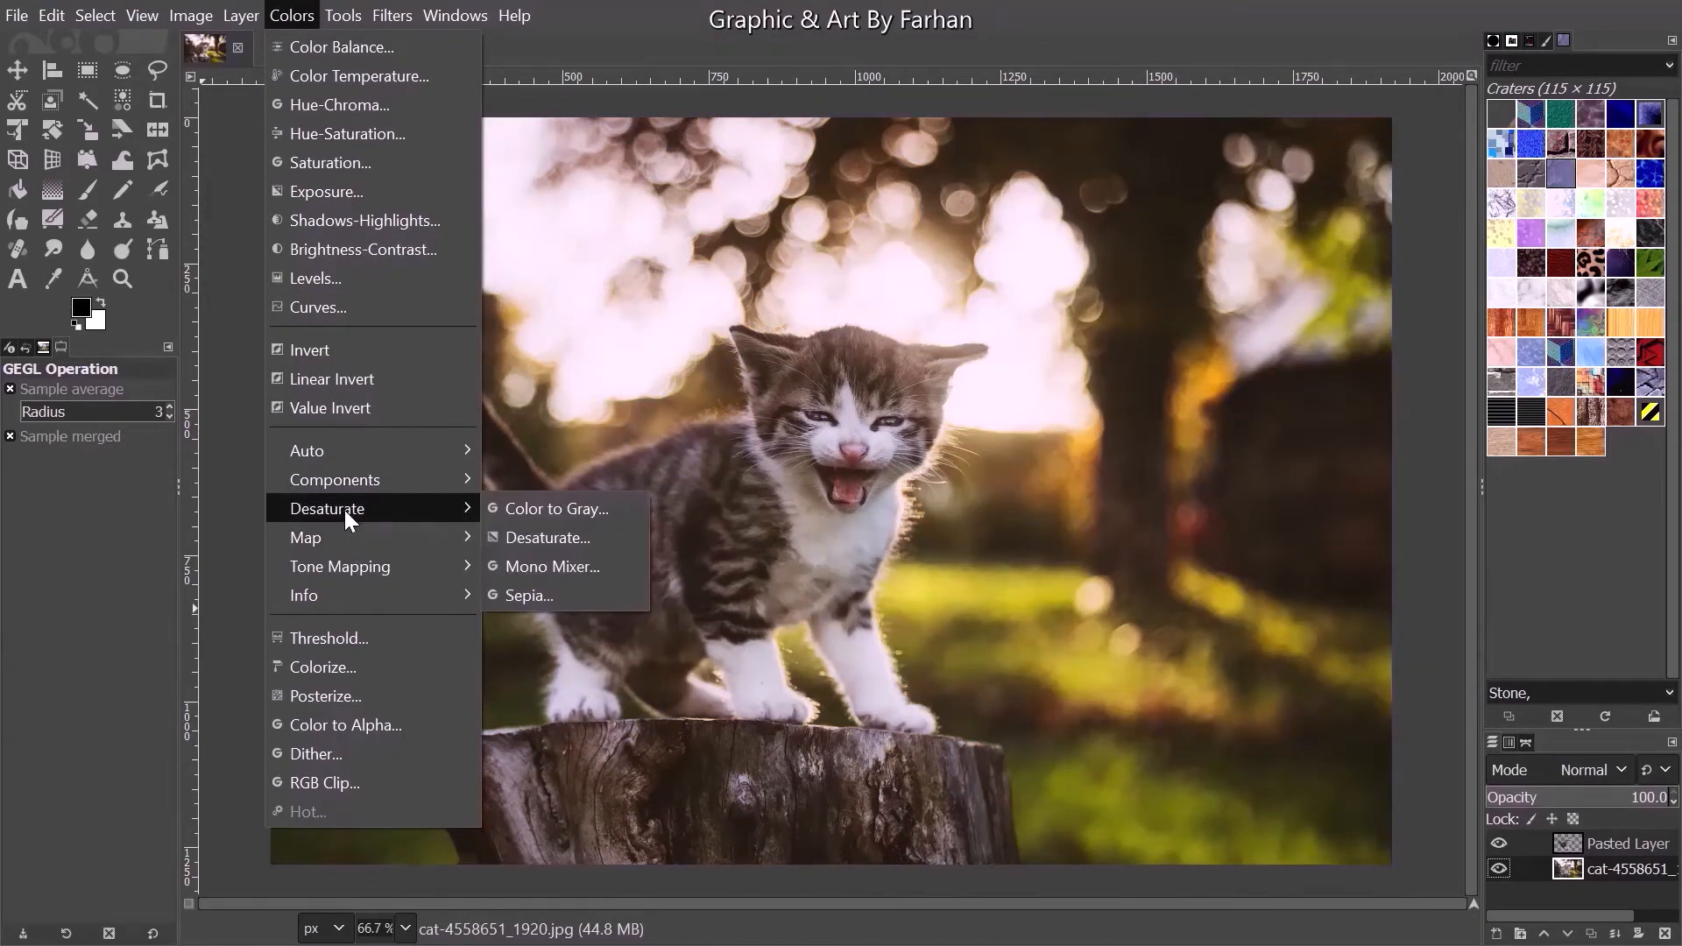
pyautogui.click(545, 537)
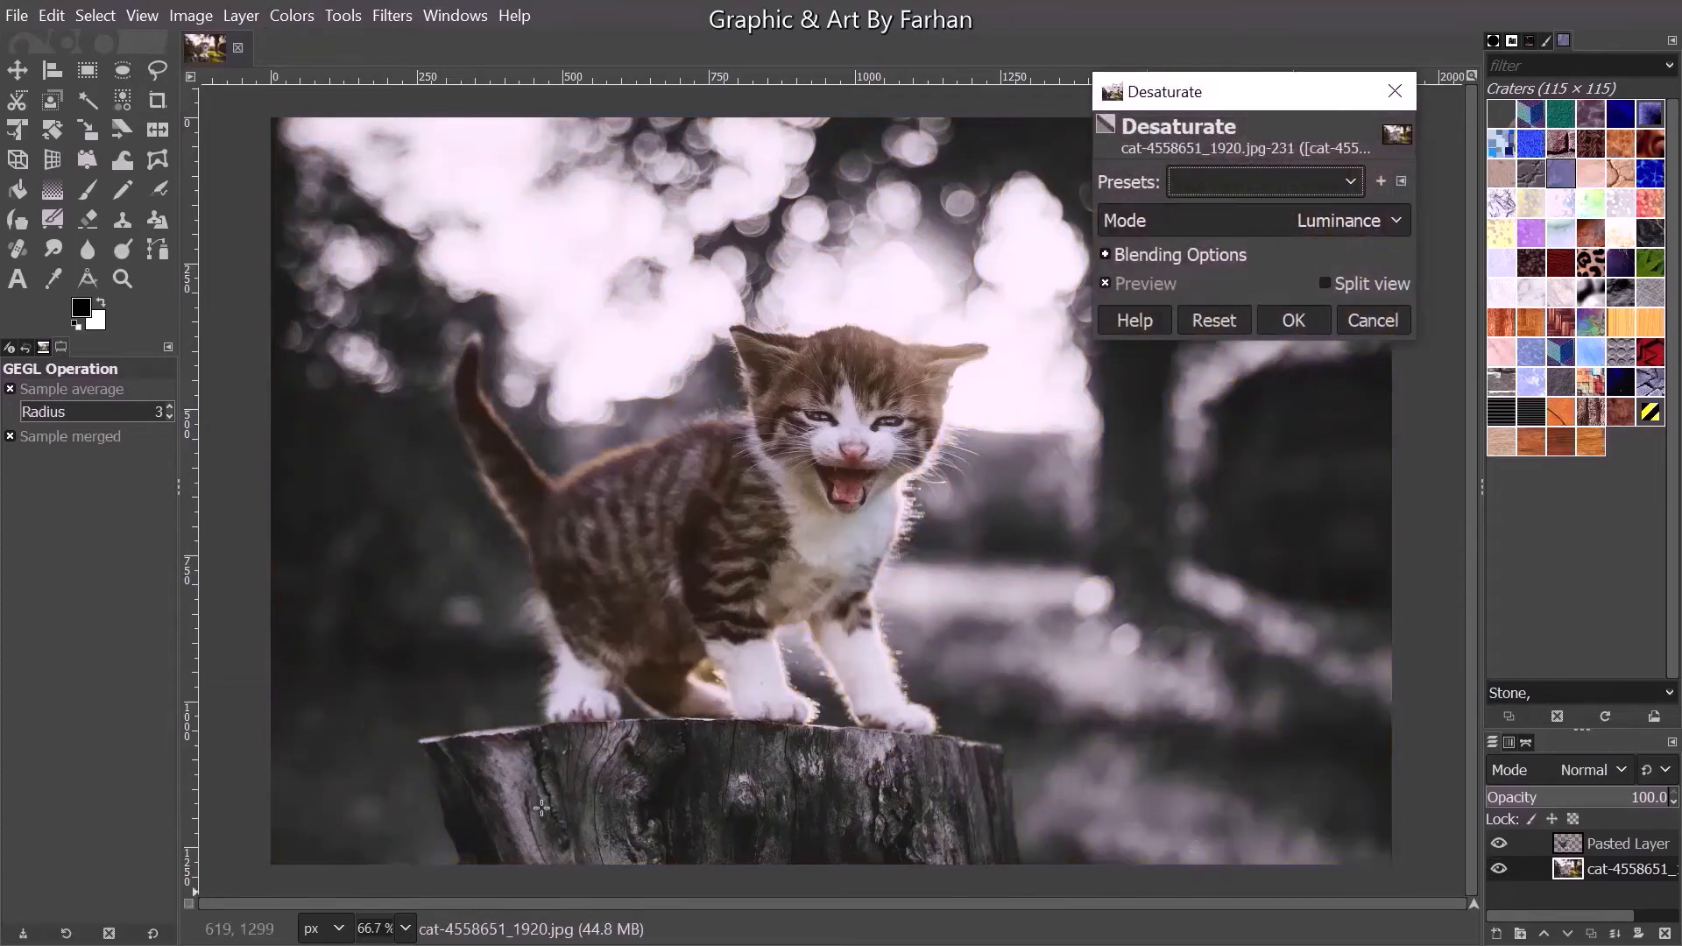
pyautogui.click(1317, 226)
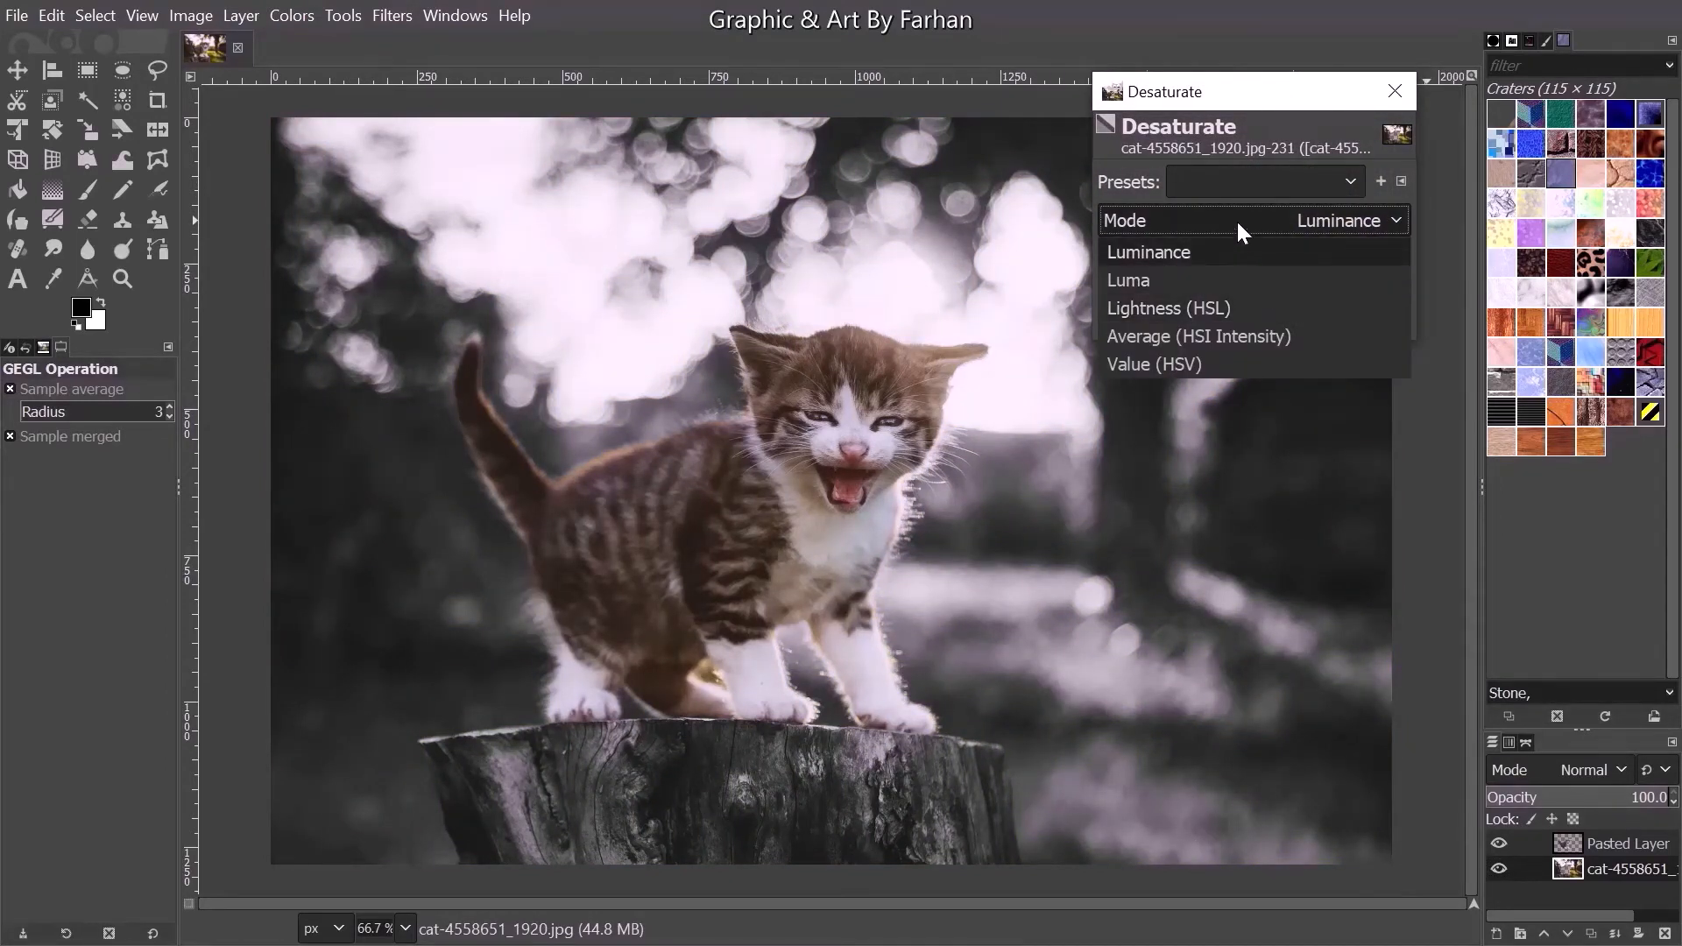
pyautogui.click(1253, 282)
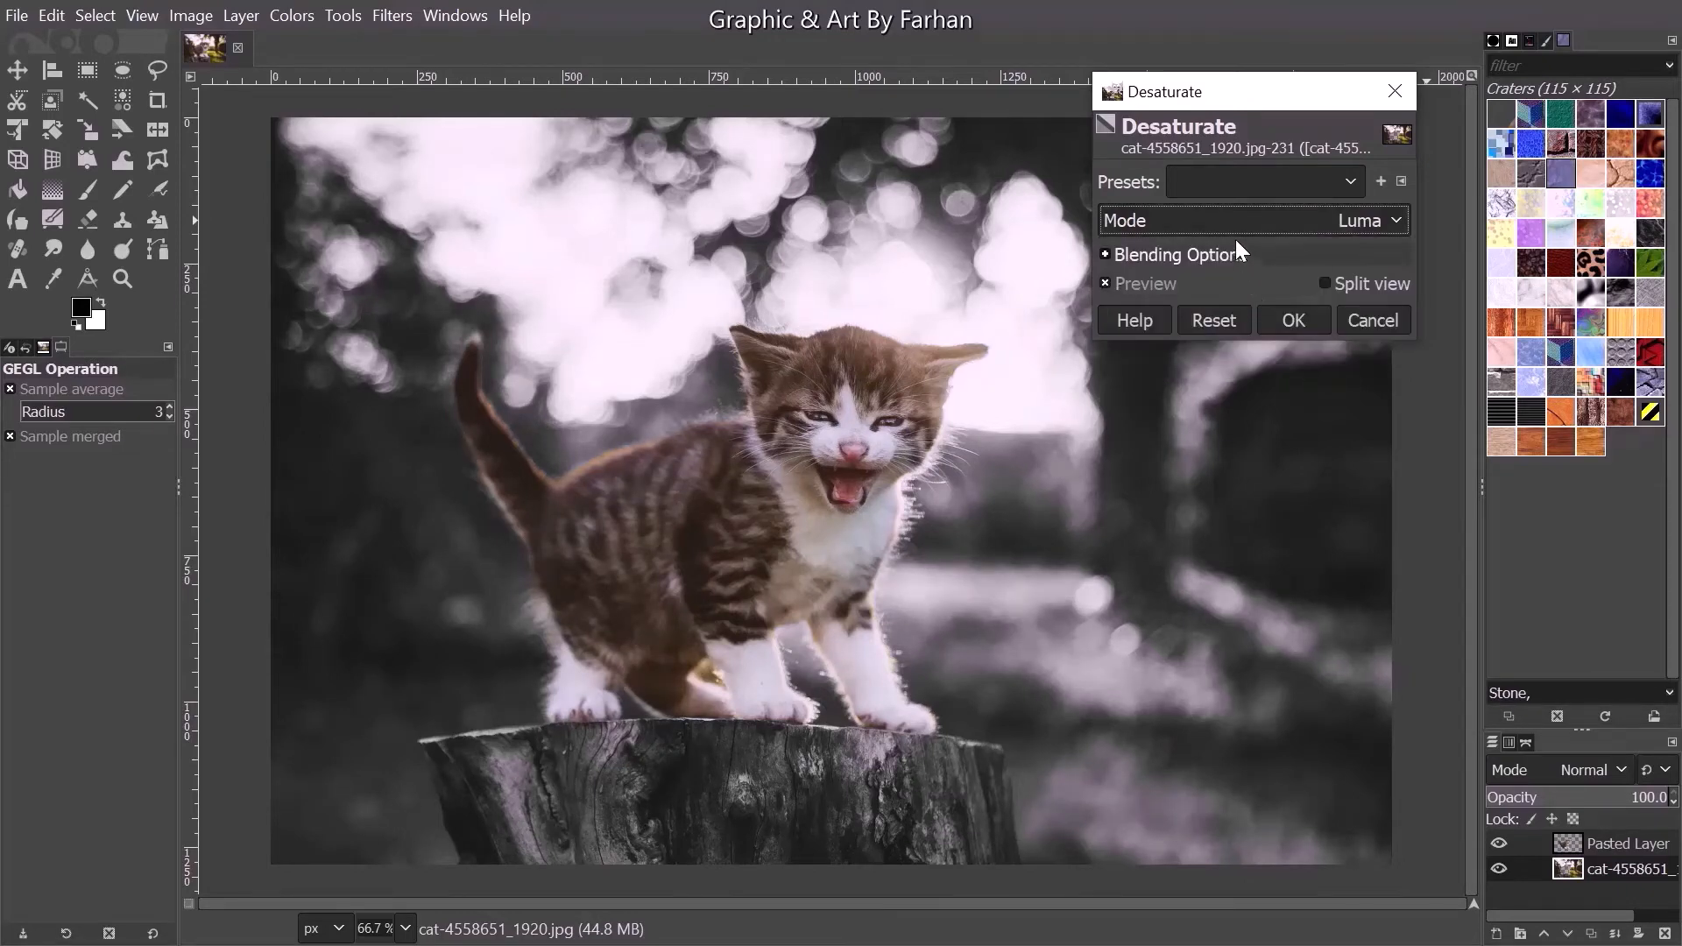
pyautogui.click(1230, 217)
pyautogui.click(1218, 308)
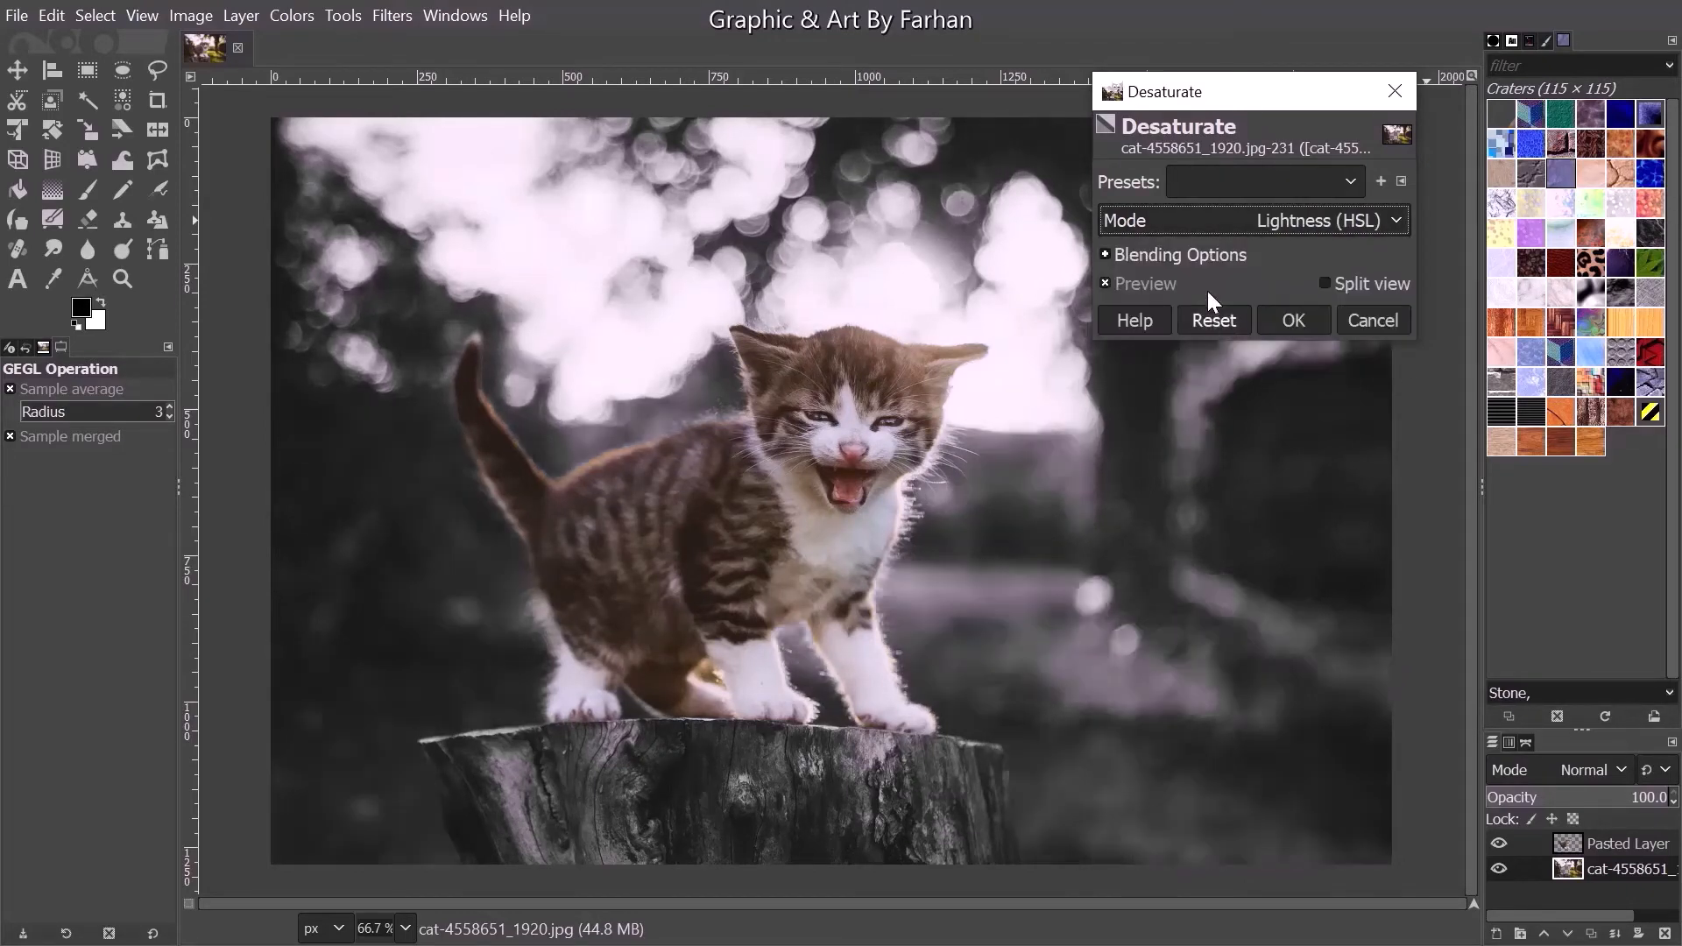
pyautogui.click(1207, 218)
pyautogui.click(1227, 339)
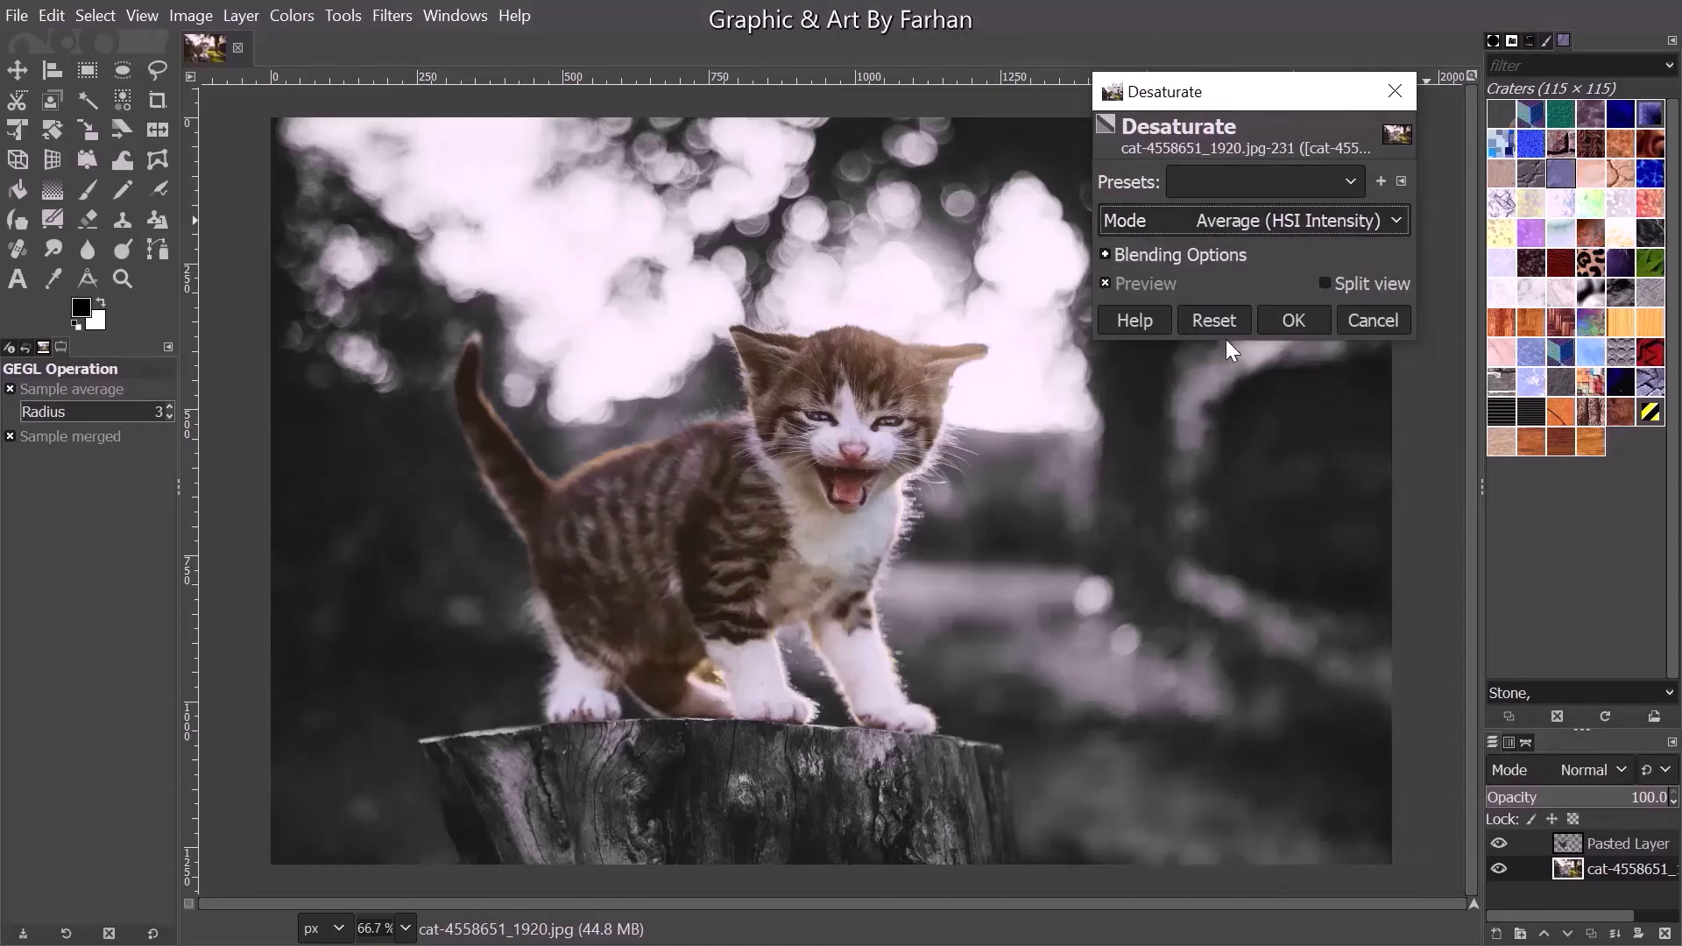
pyautogui.click(1233, 223)
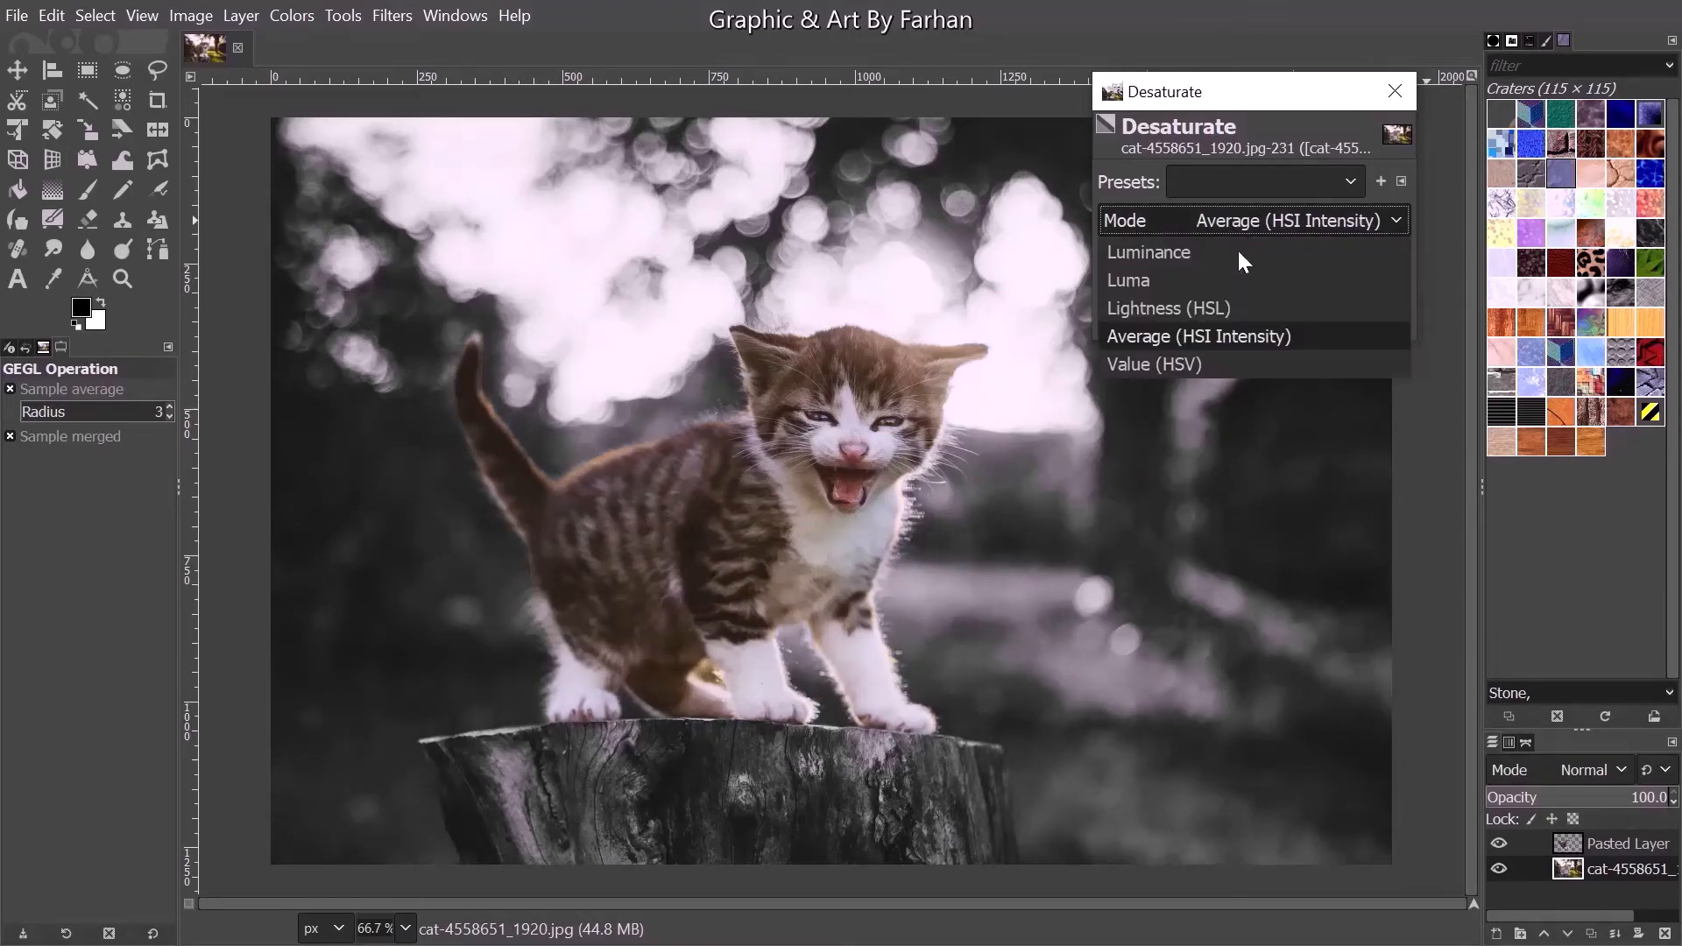
pyautogui.click(1227, 363)
# - Apply Desaturate to the background layer in Luminance mode, and check the cut-out by hiding and showing that layer
pyautogui.click(1253, 221)
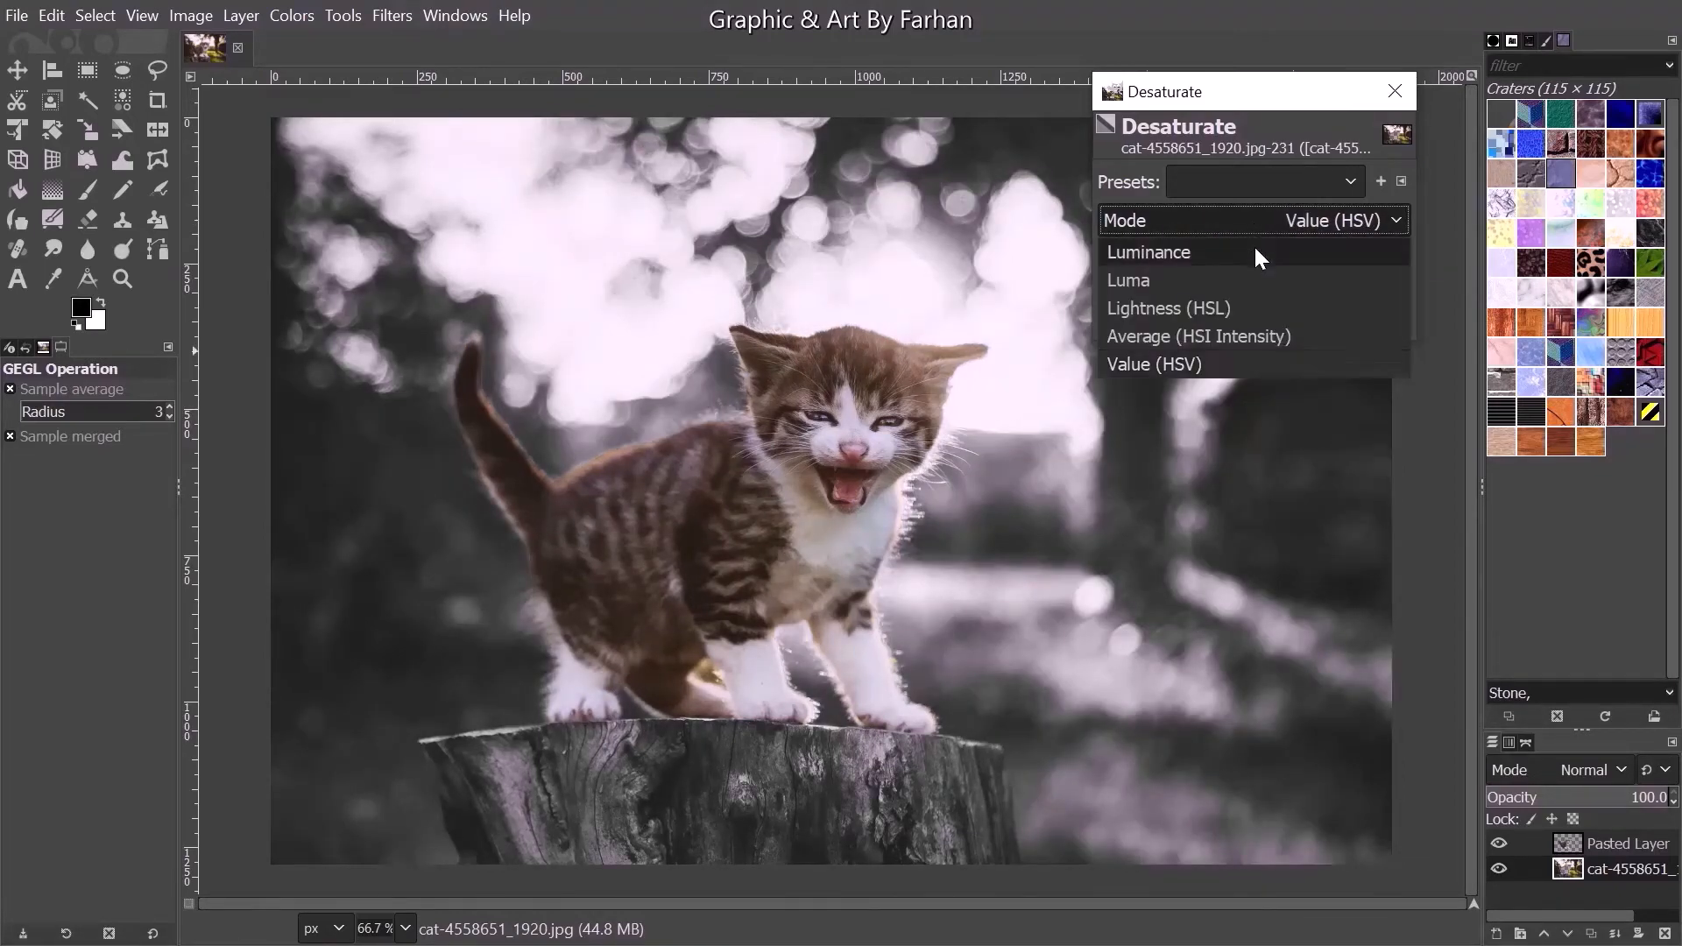
pyautogui.click(1253, 246)
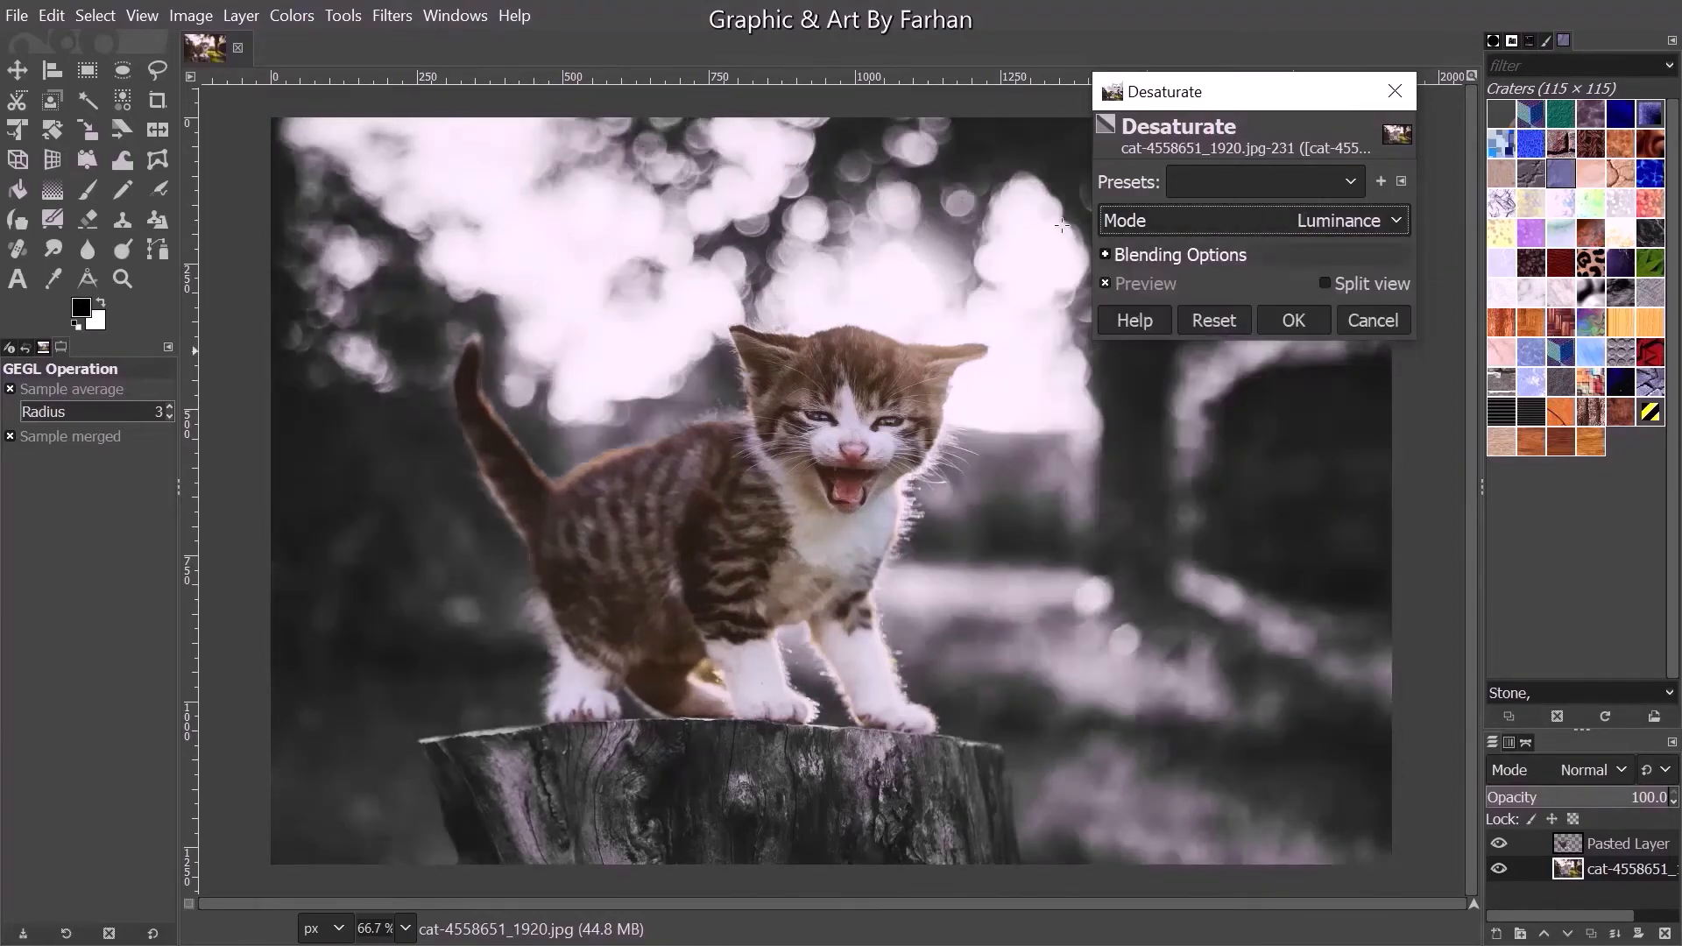
pyautogui.click(1295, 320)
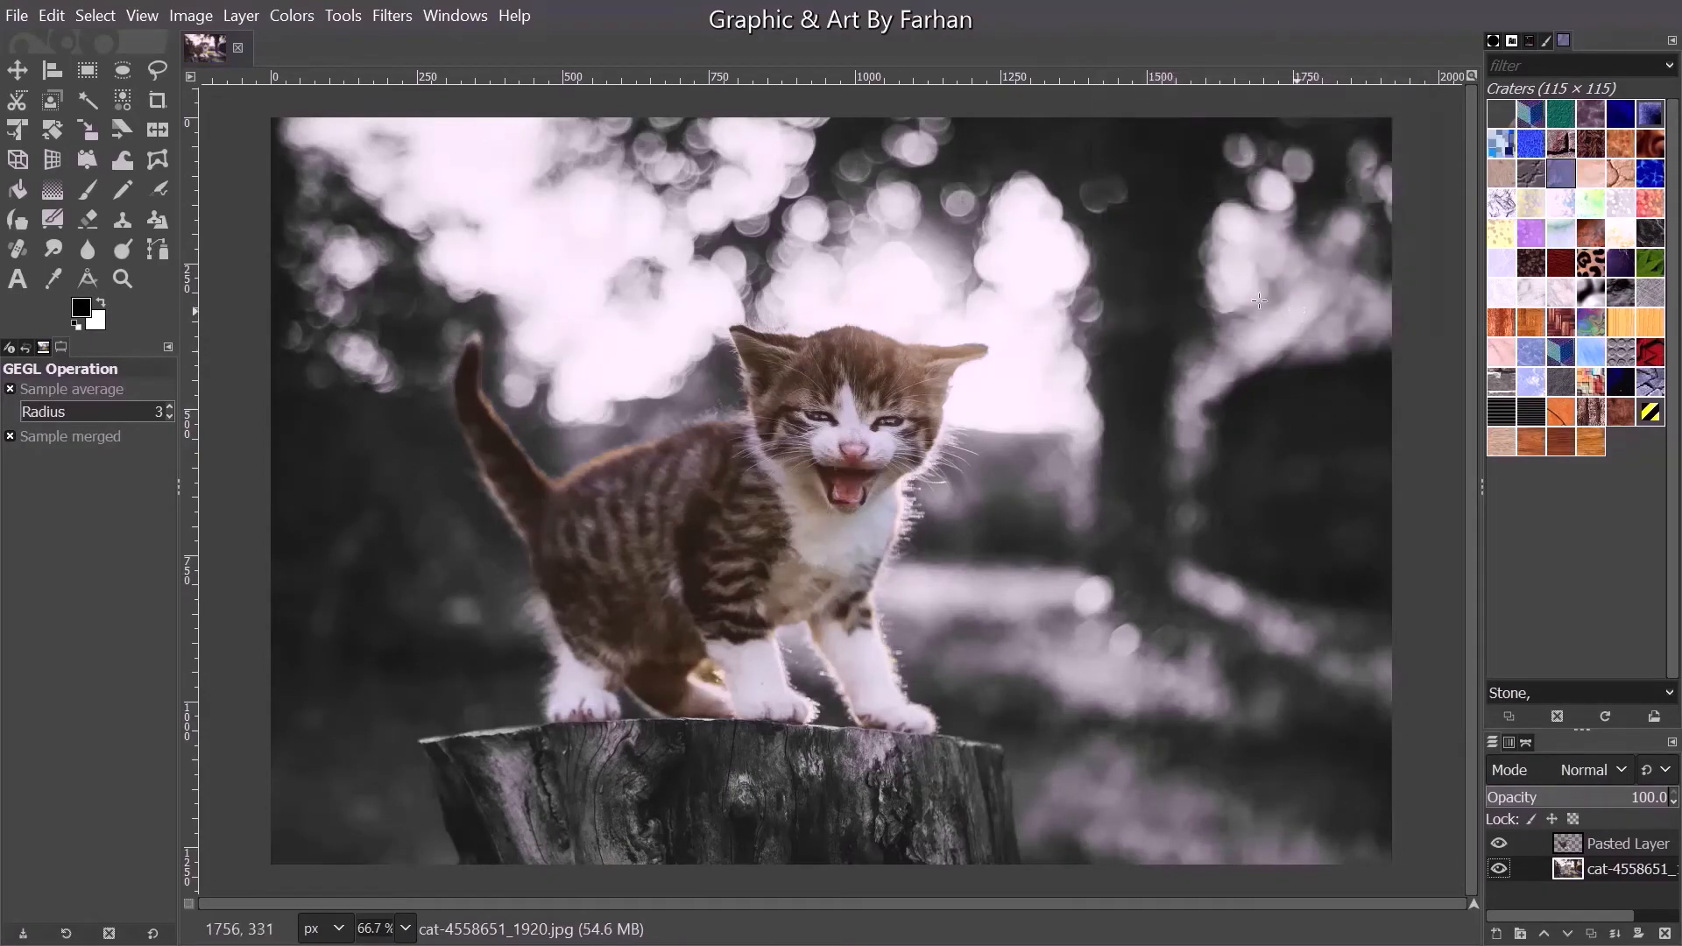
pyautogui.click(1499, 869)
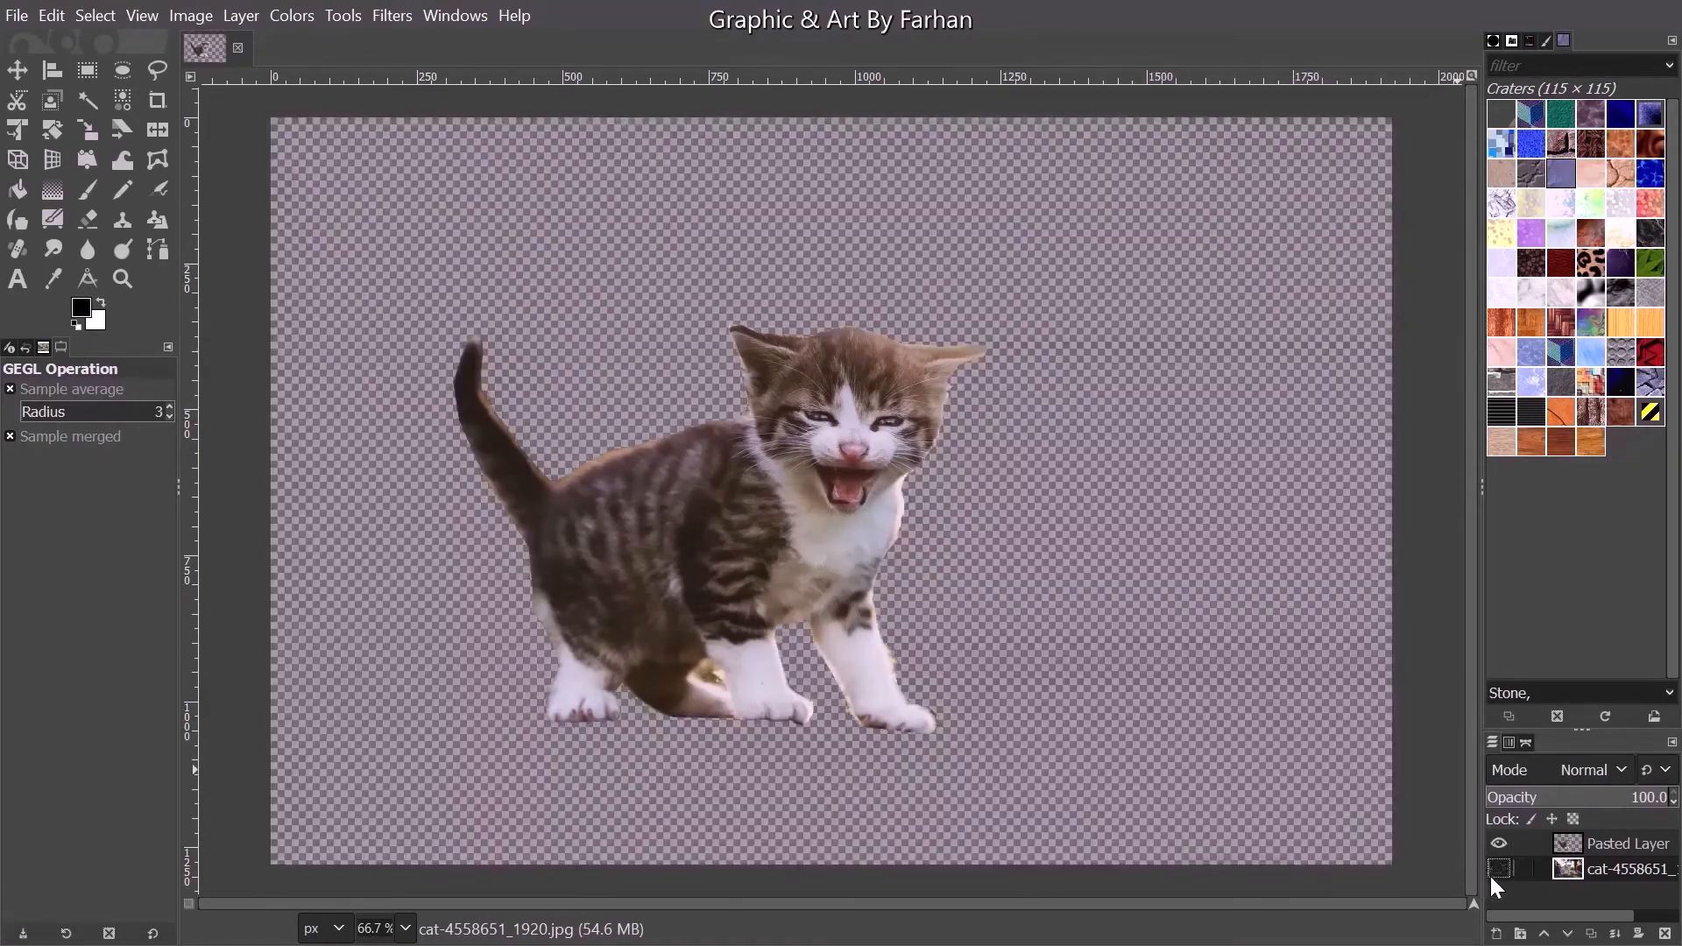
pyautogui.click(1499, 868)
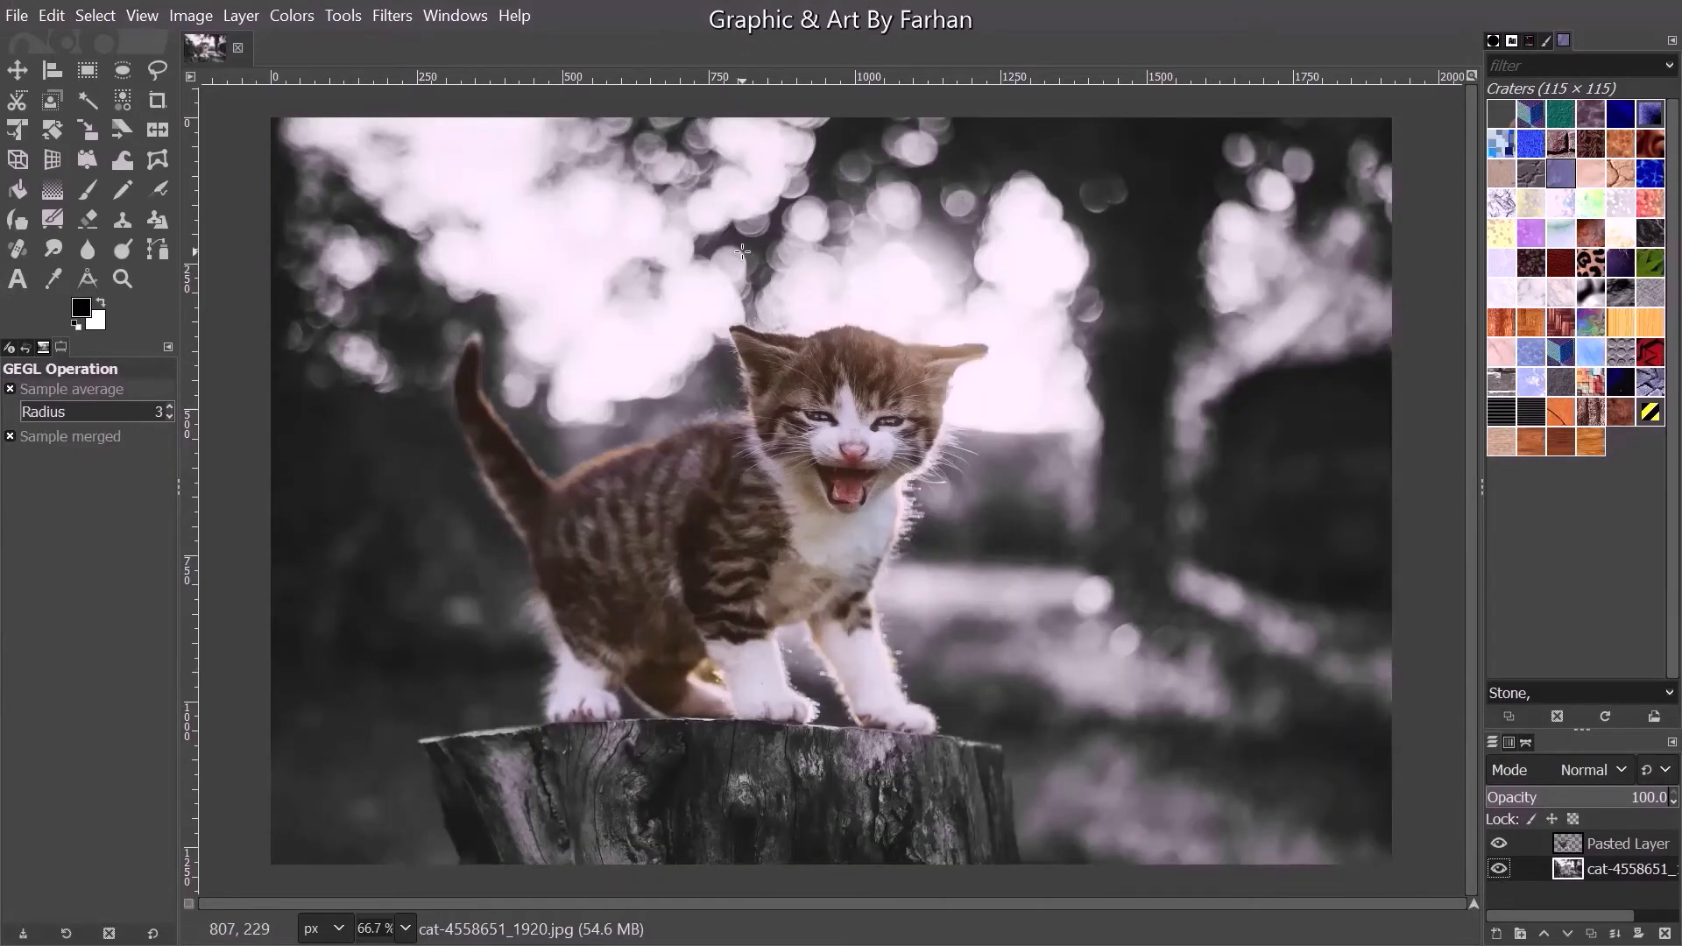
# - Make the pasted cat layer black and white with Color to Gray, raising Samples to 30
pyautogui.click(1631, 840)
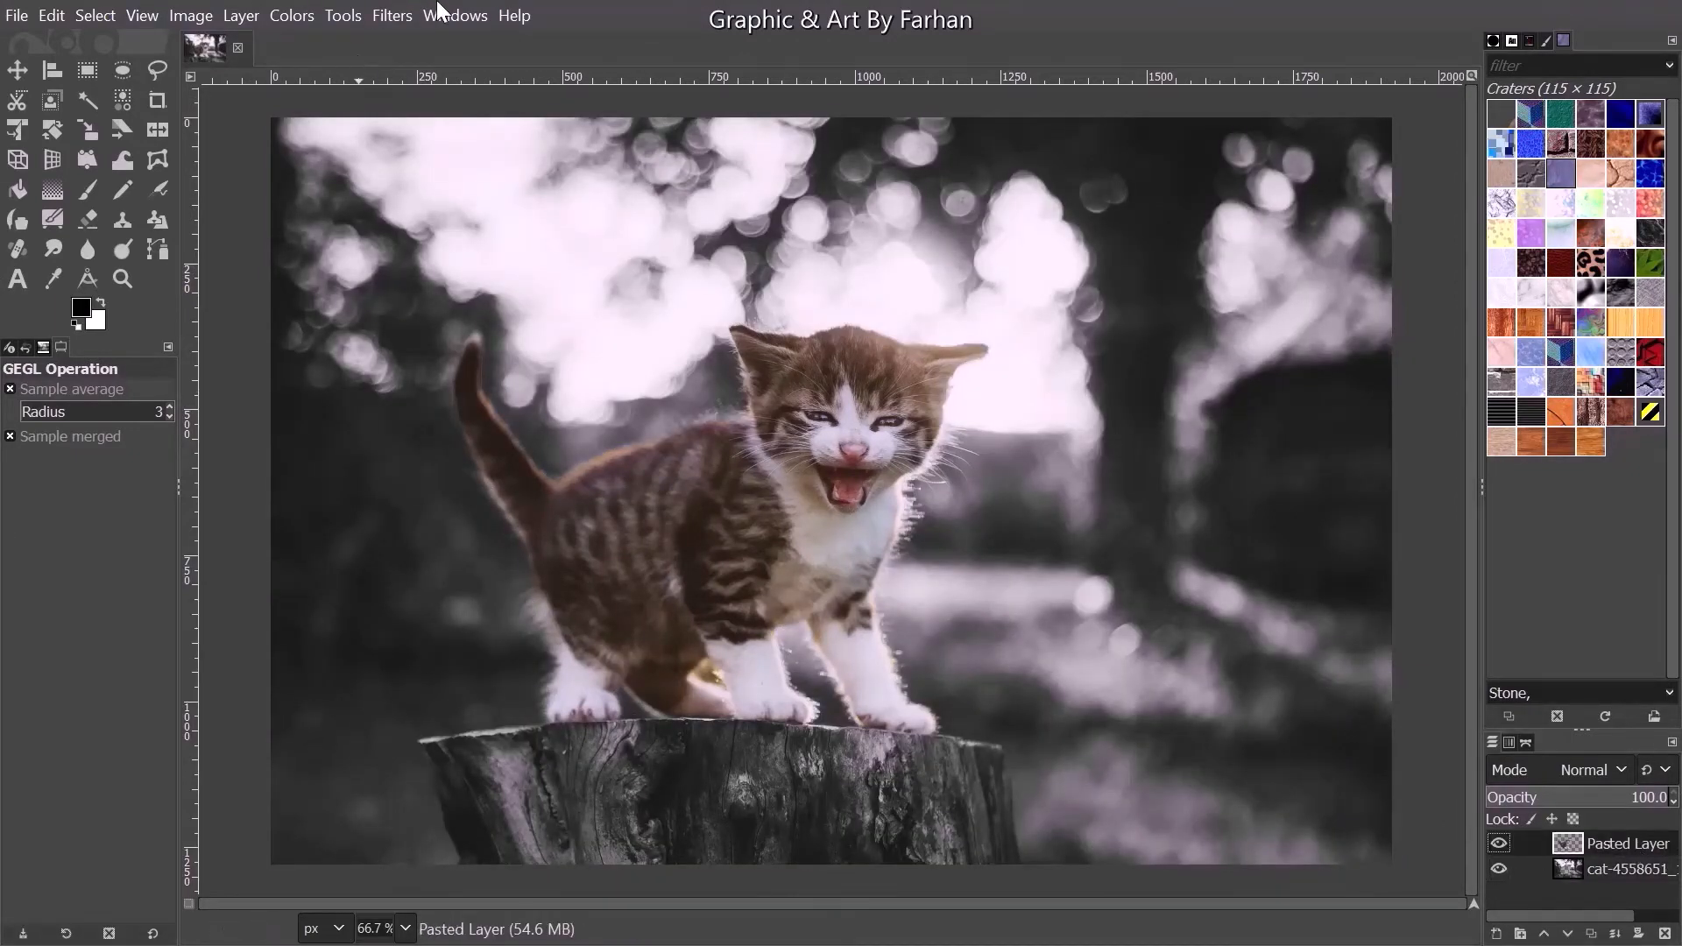
pyautogui.click(272, 10)
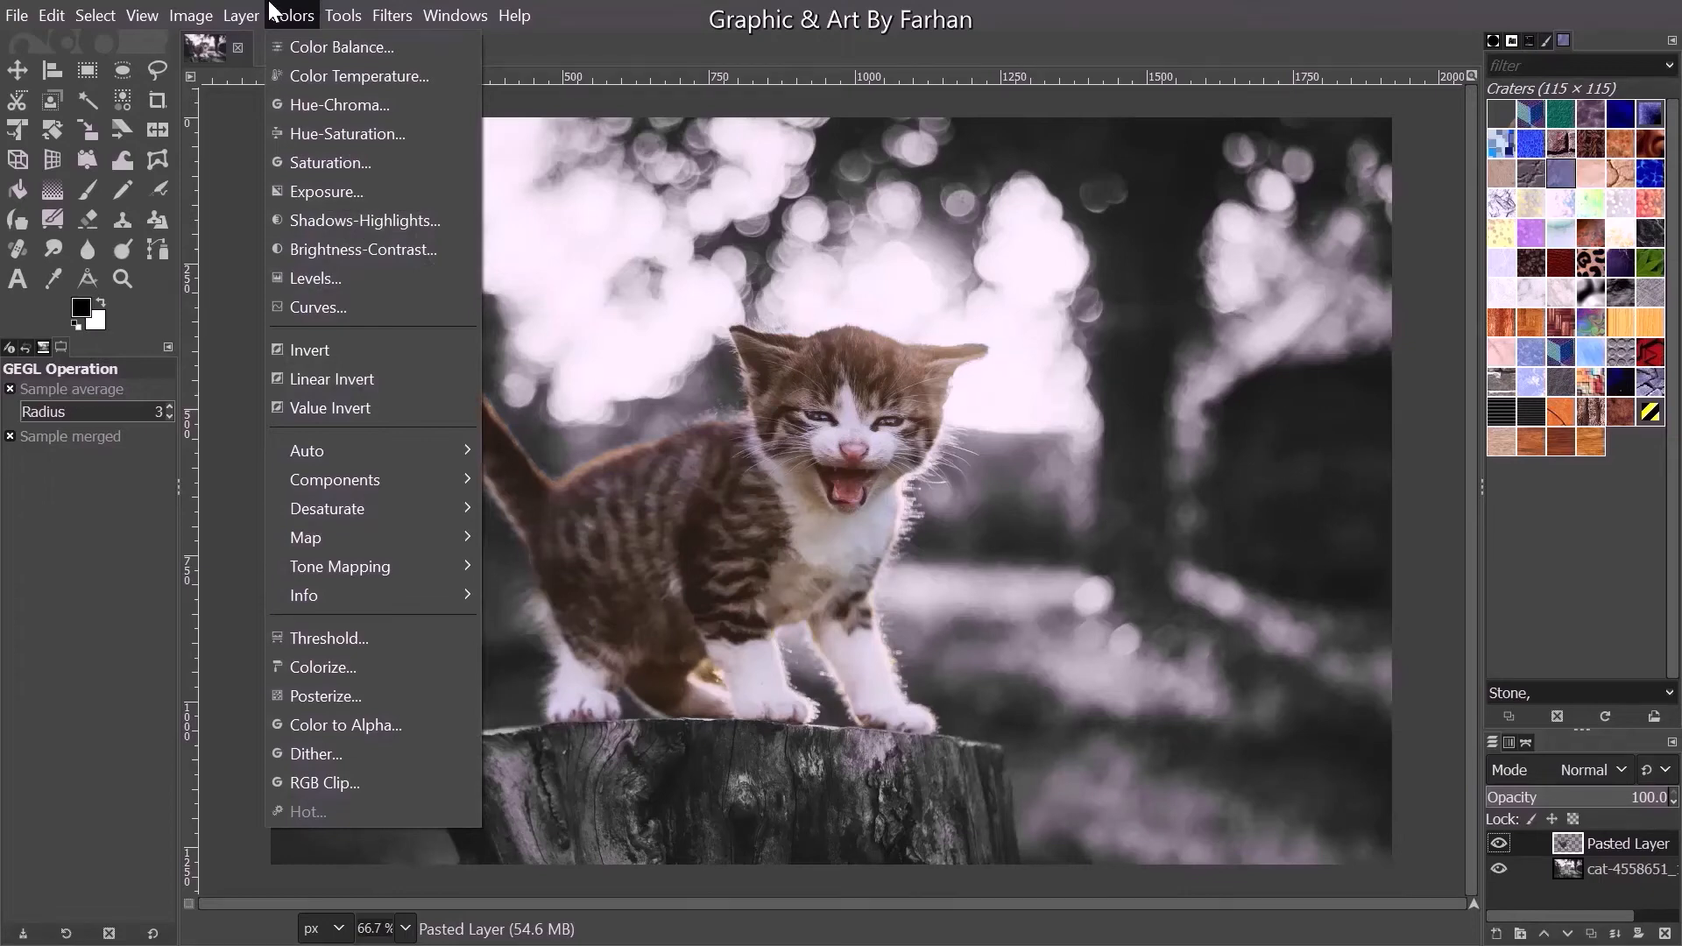
pyautogui.click(272, 10)
pyautogui.click(272, 10)
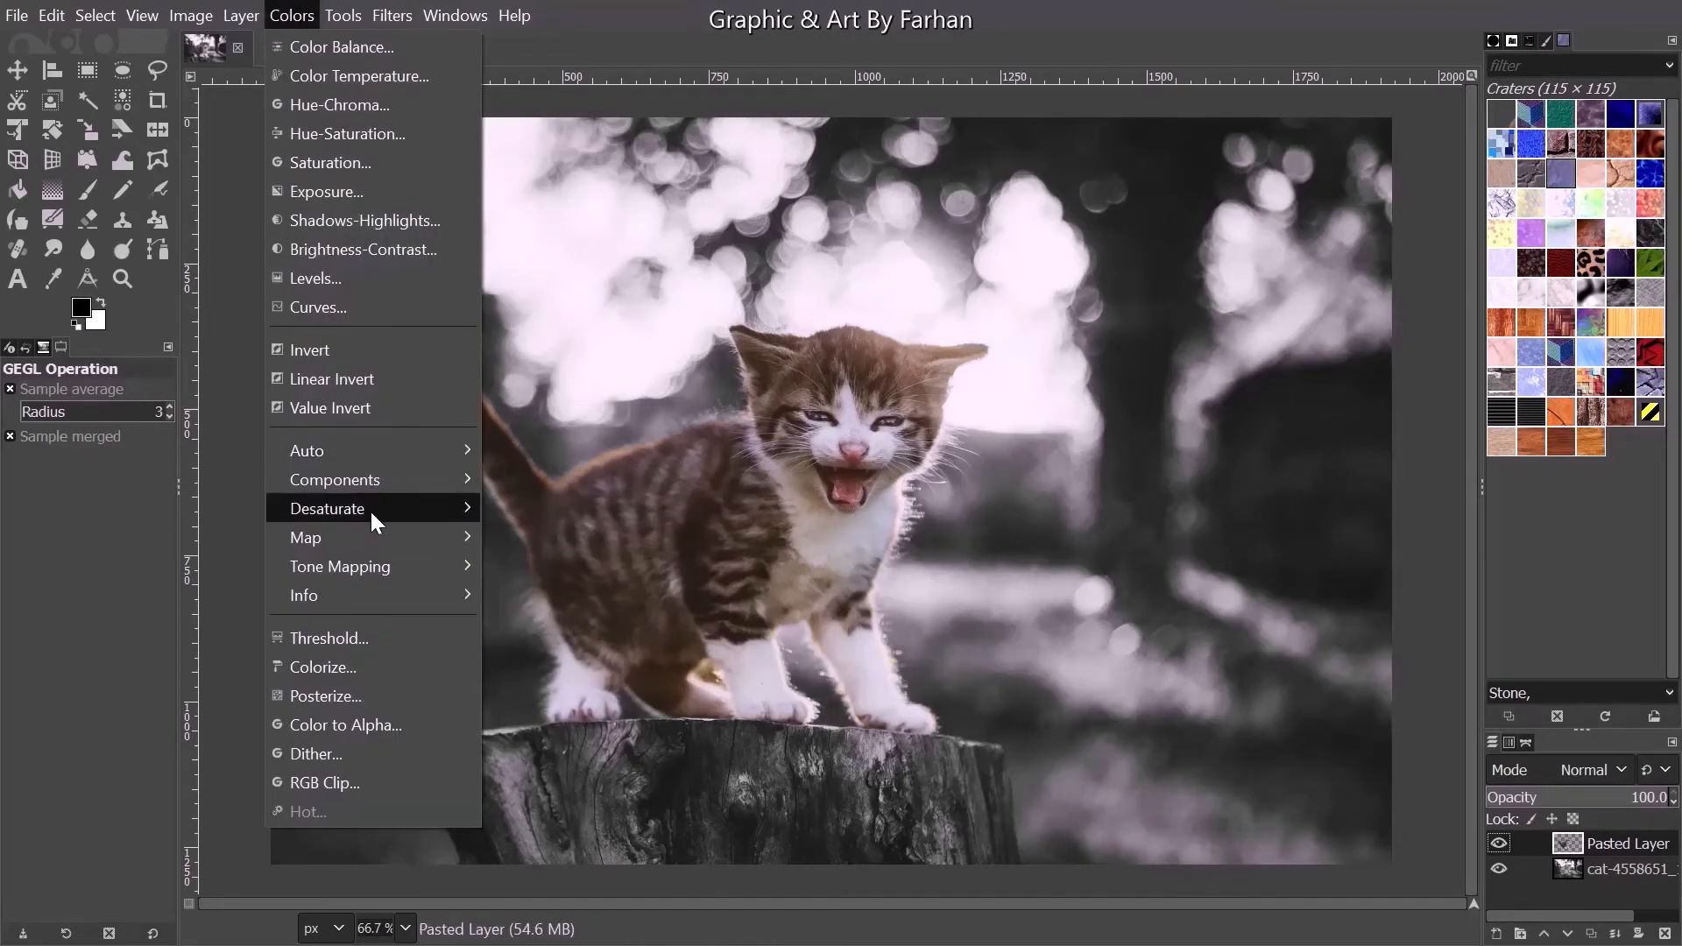
pyautogui.moveTo(370, 508)
pyautogui.click(513, 506)
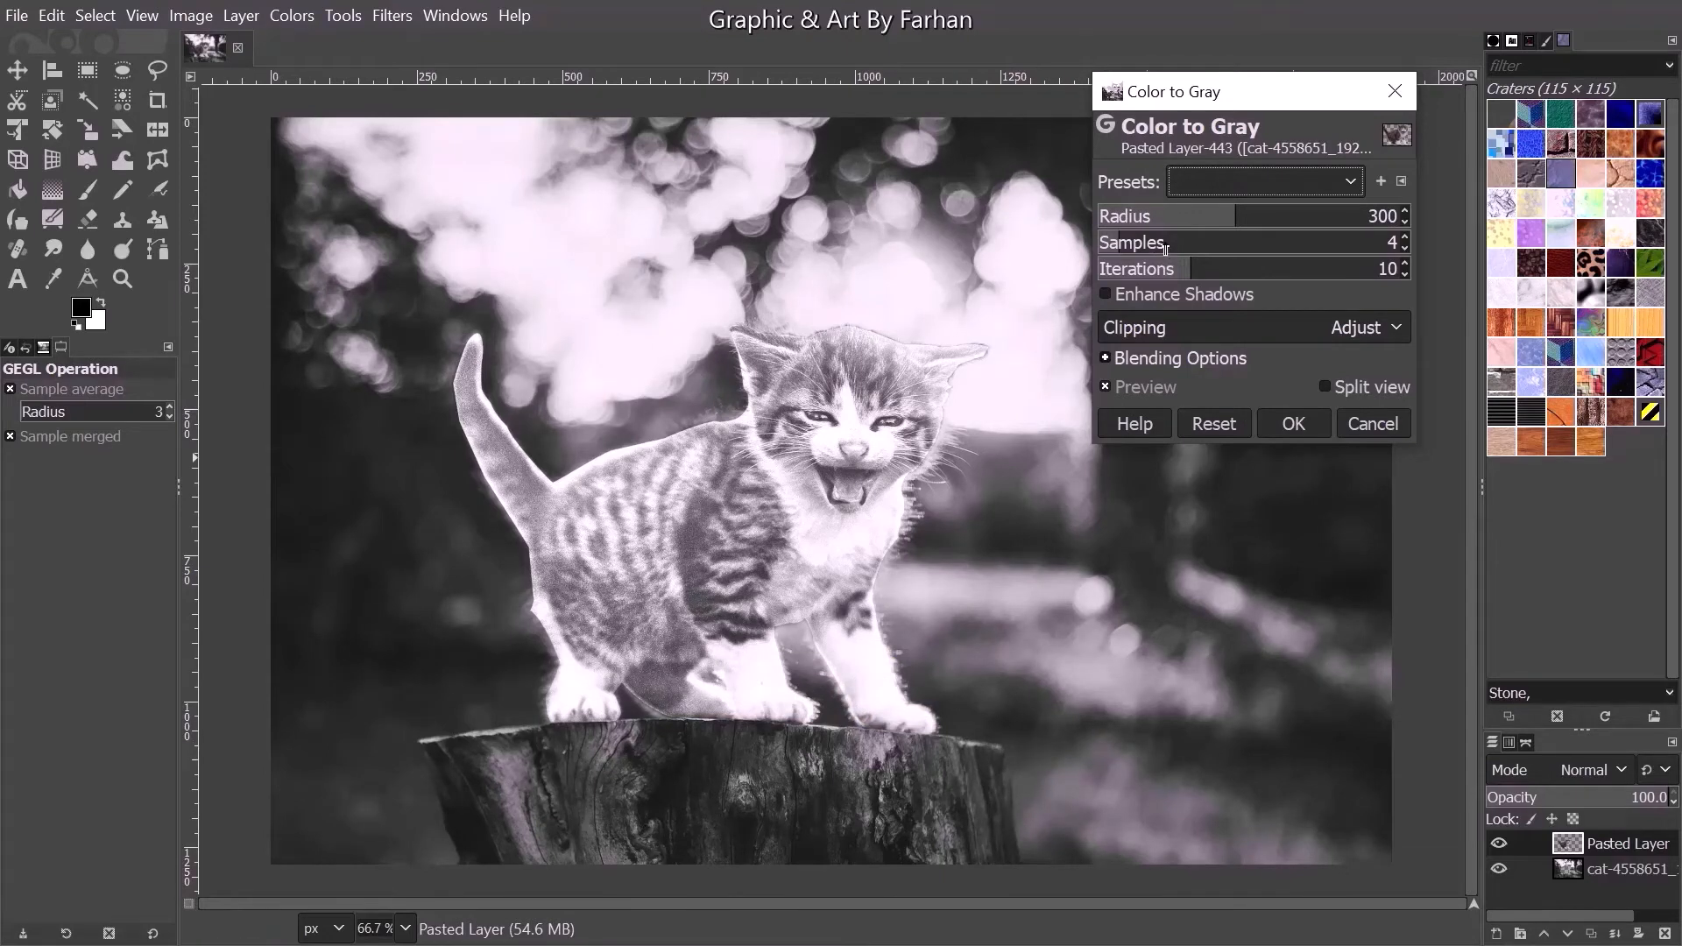
pyautogui.moveTo(1165, 250); pyautogui.dragTo(1378, 242)
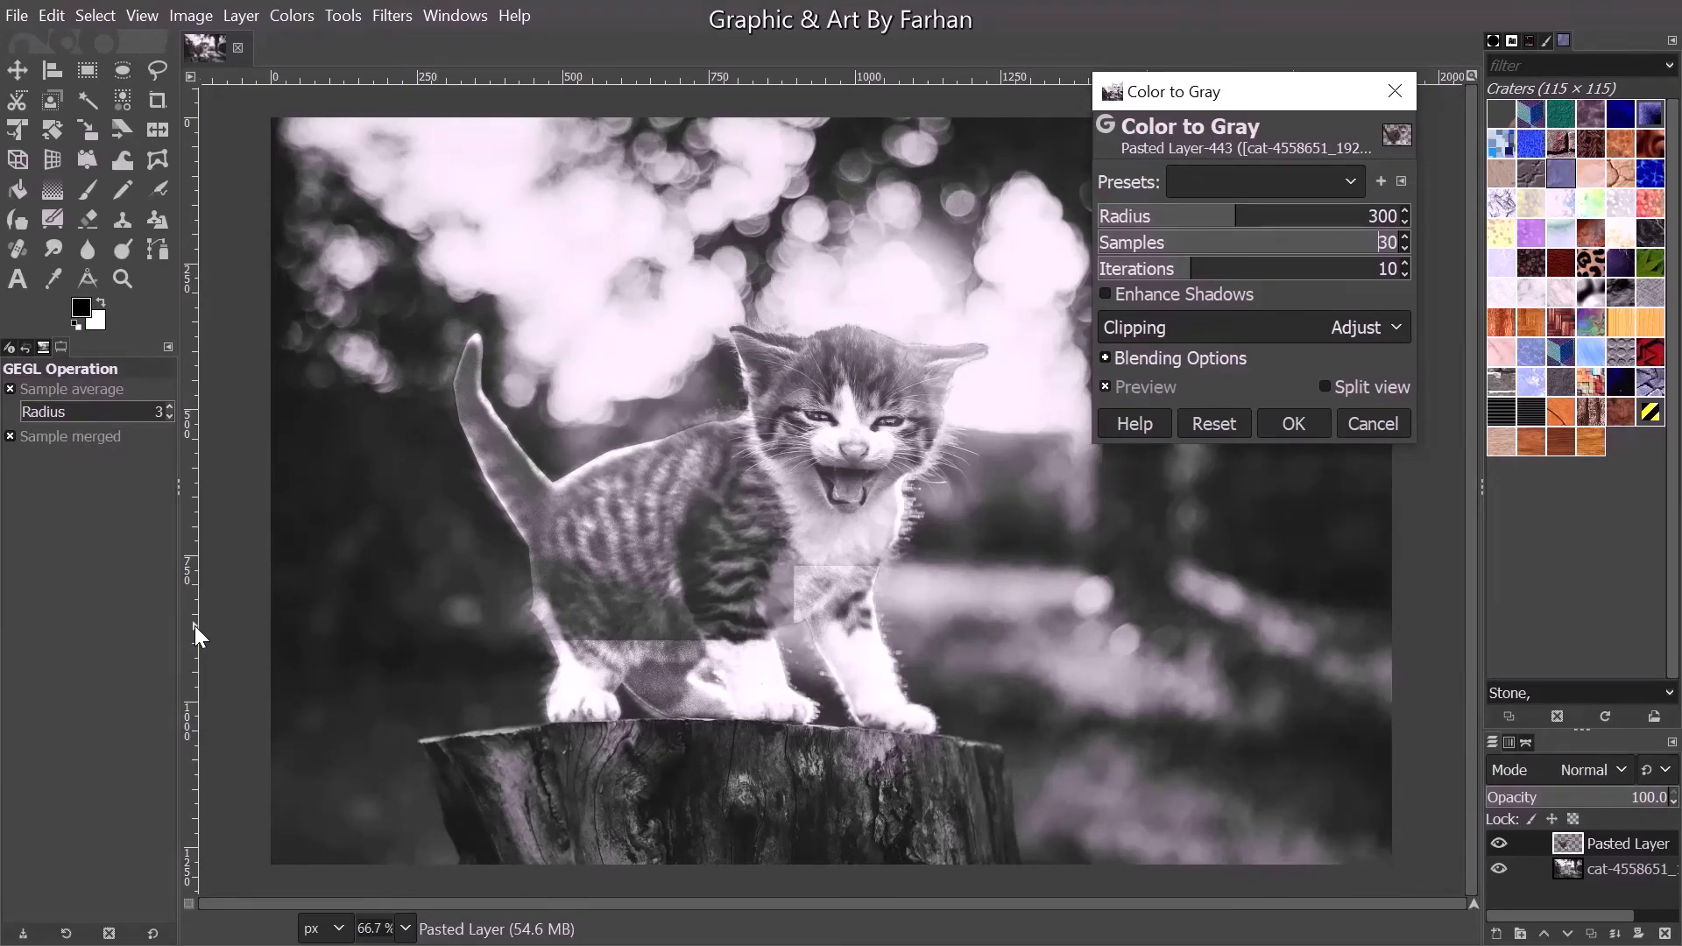
pyautogui.press('Return')
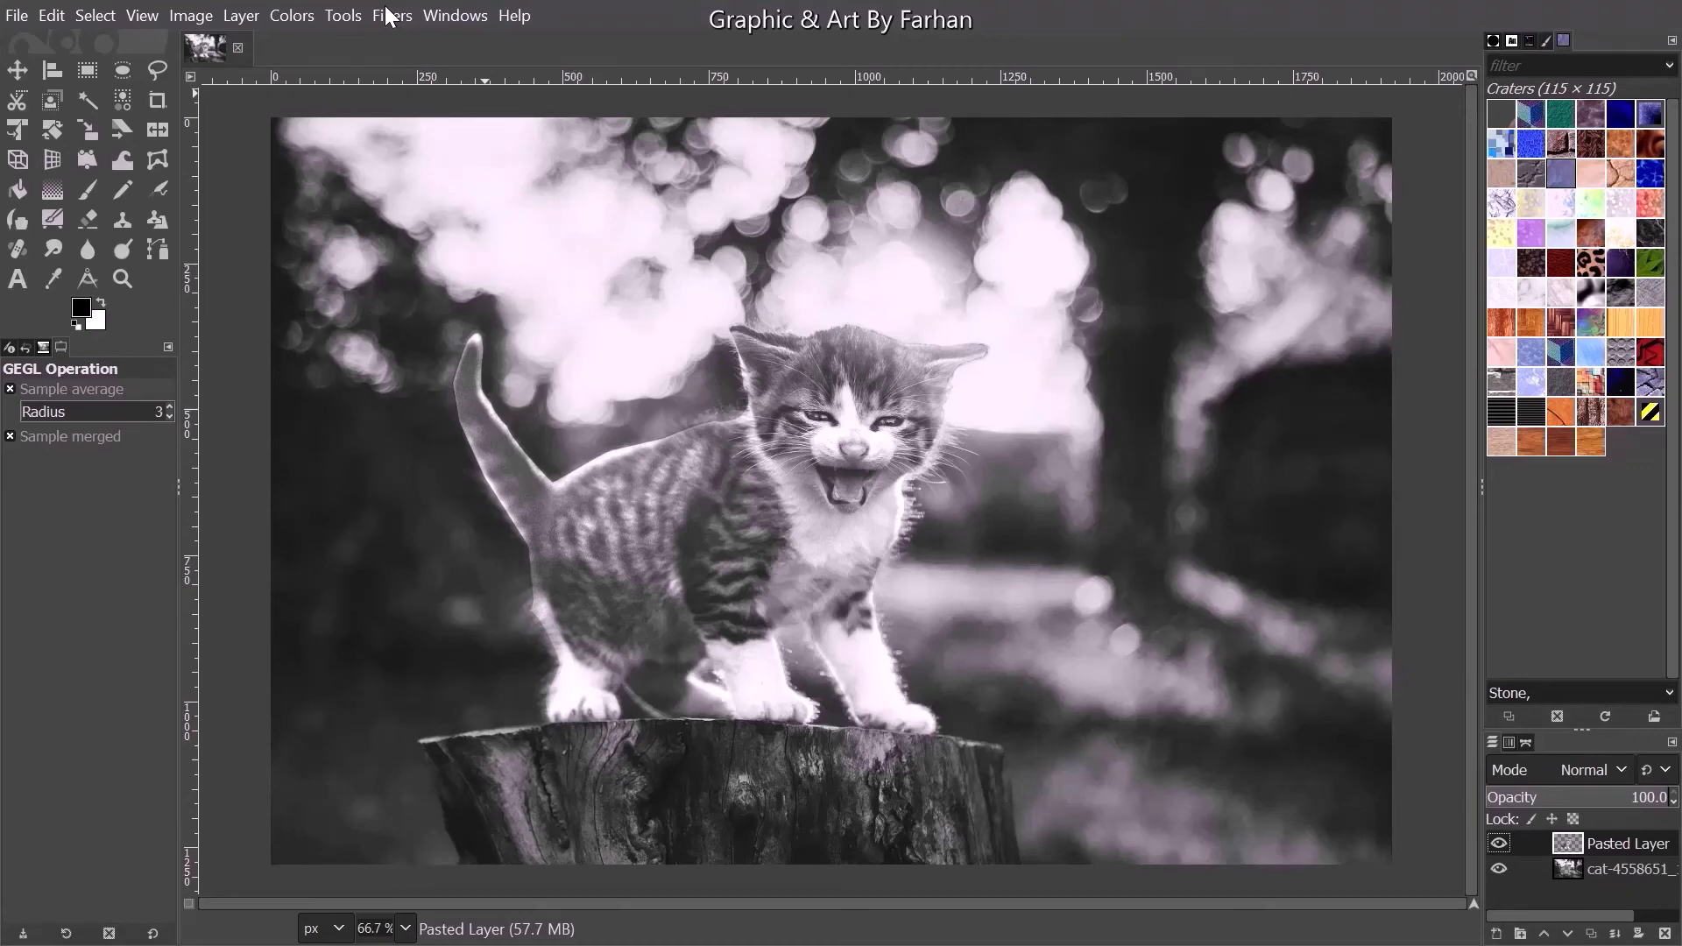
# - Try Mono Mixer on the pasted layer by adjusting the channel multipliers, and cancel it
pyautogui.click(291, 15)
pyautogui.moveTo(377, 512)
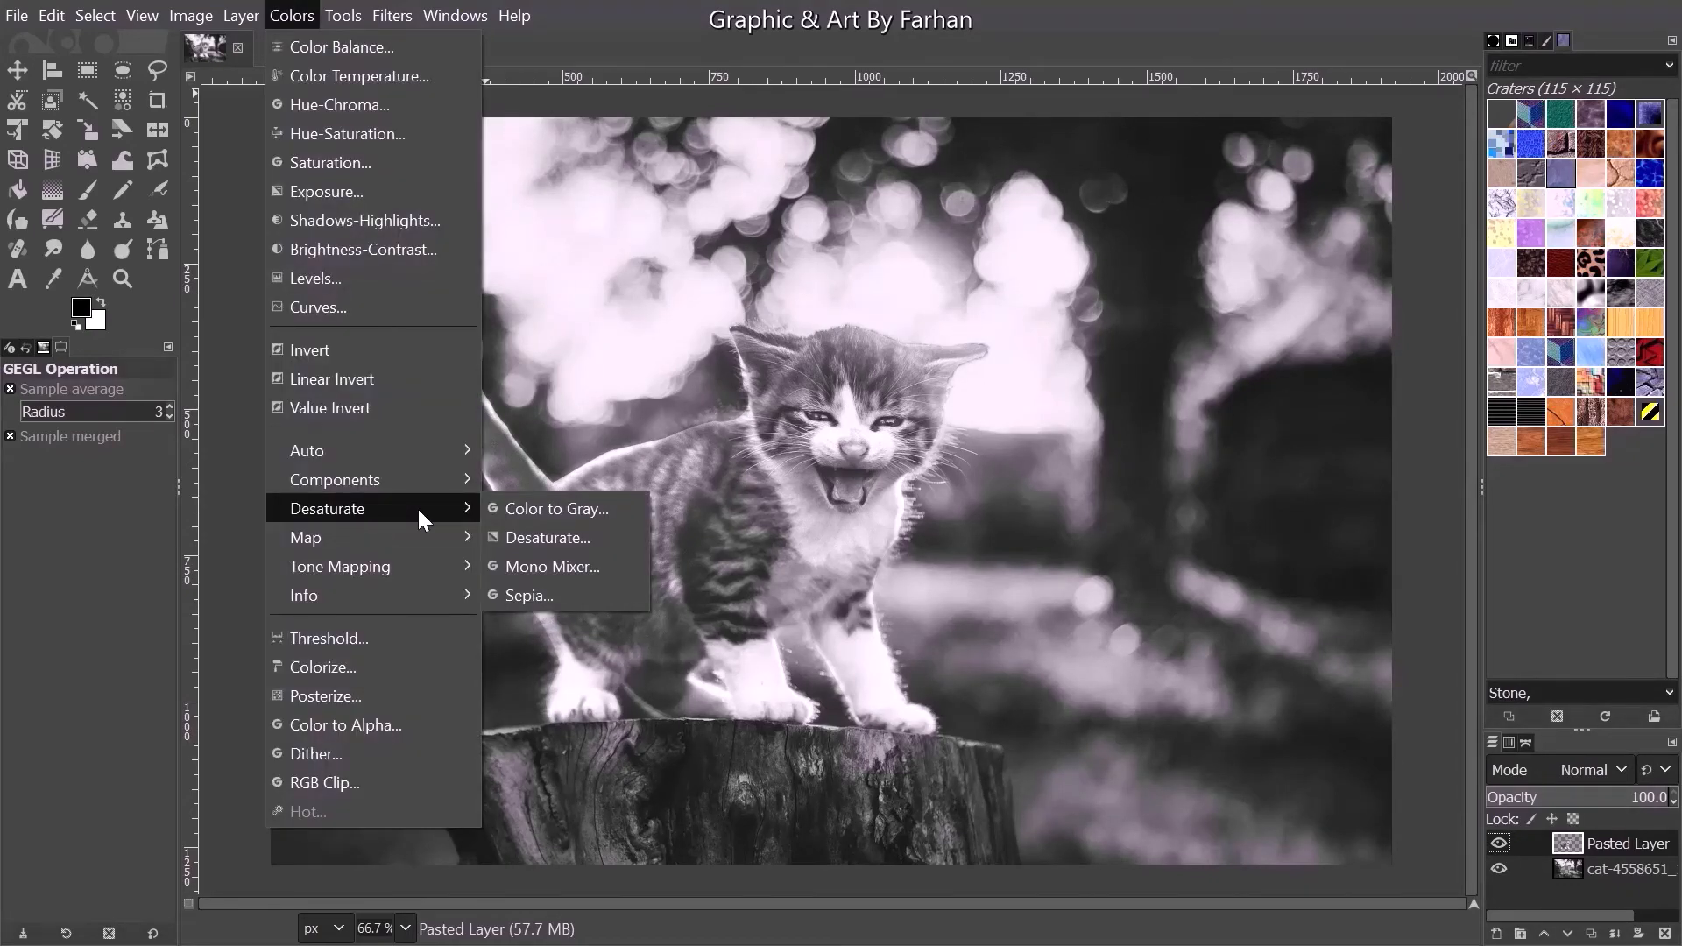
pyautogui.click(552, 566)
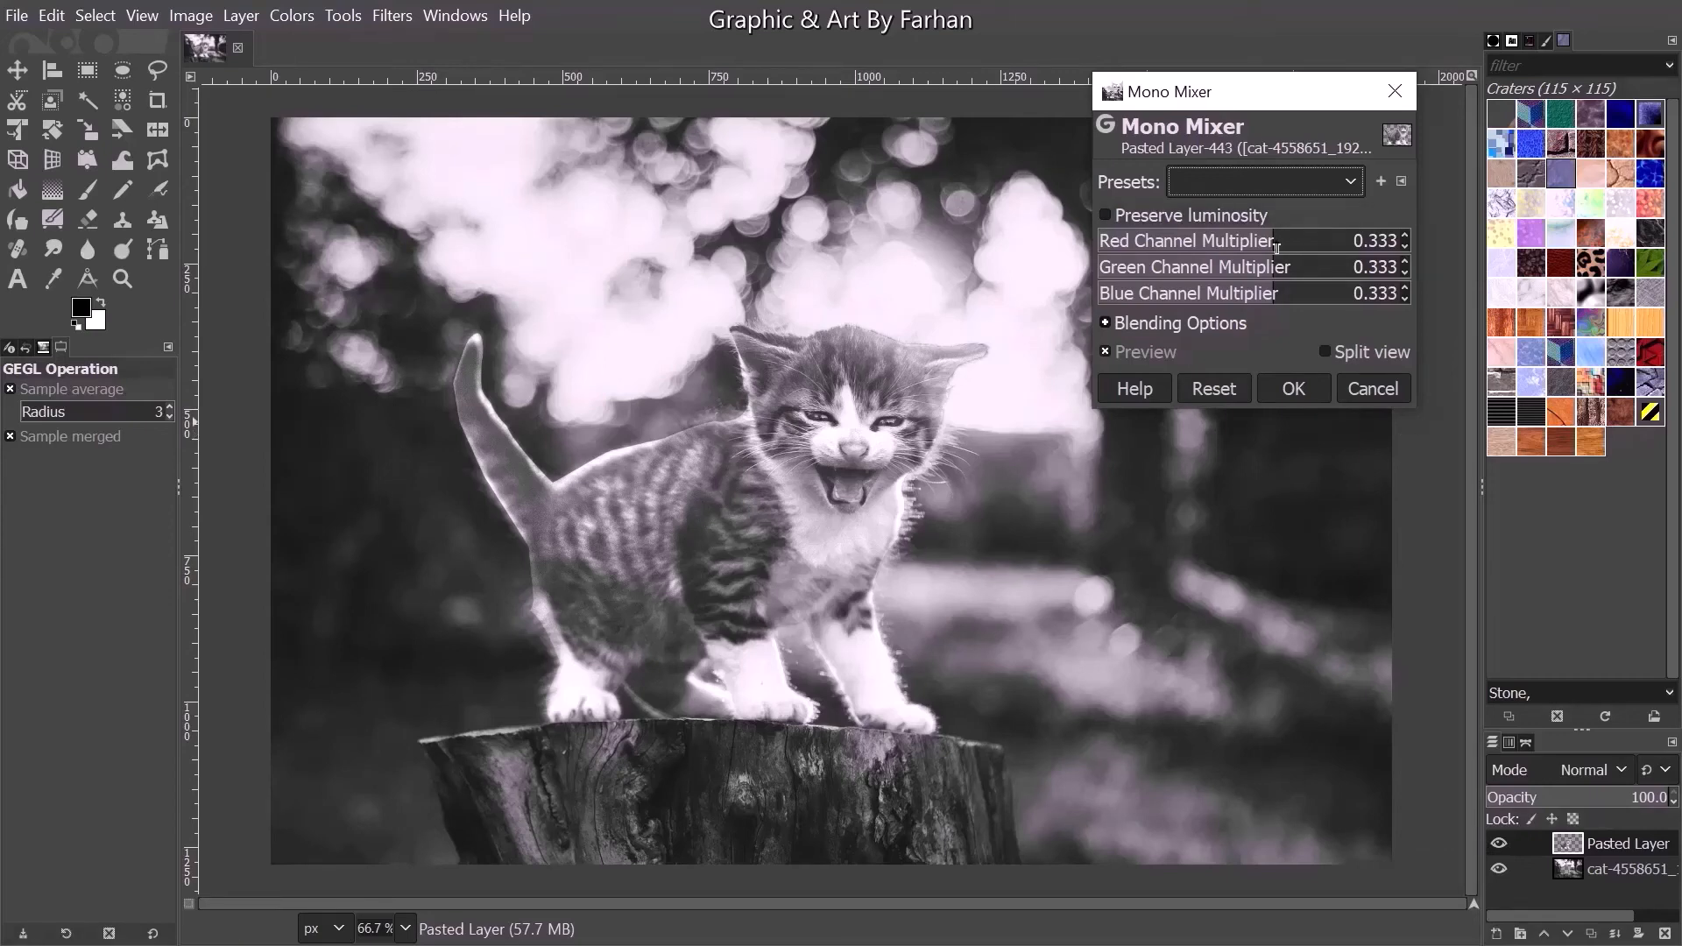
pyautogui.moveTo(1270, 247); pyautogui.dragTo(1278, 302)
pyautogui.click(1376, 396)
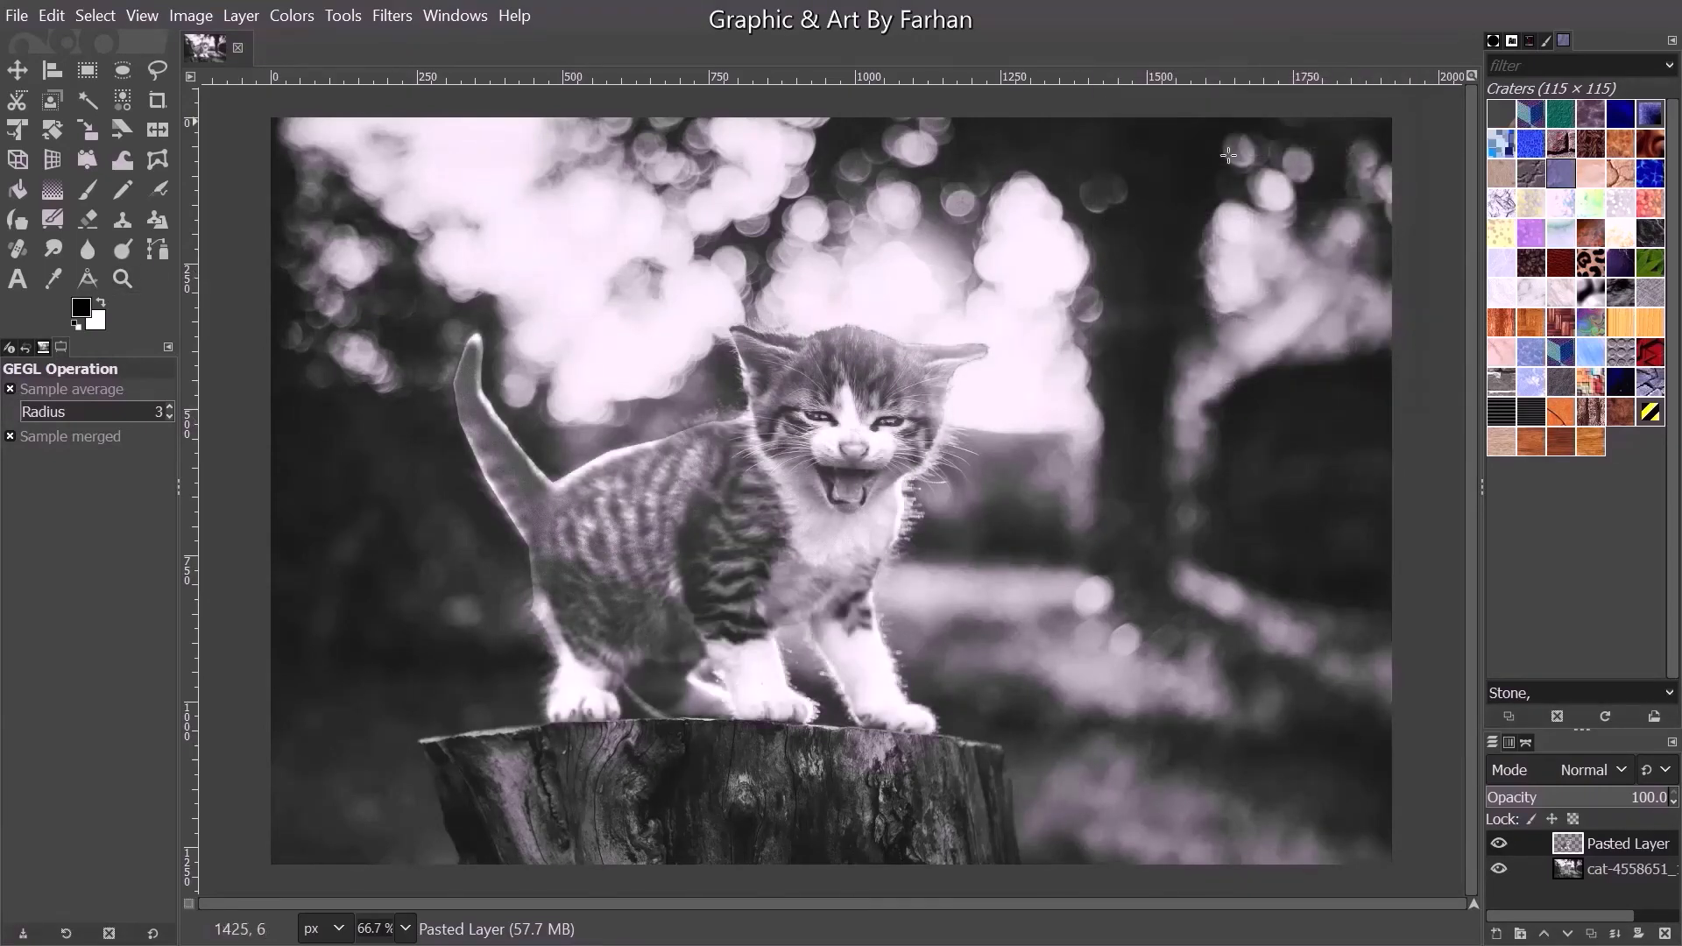